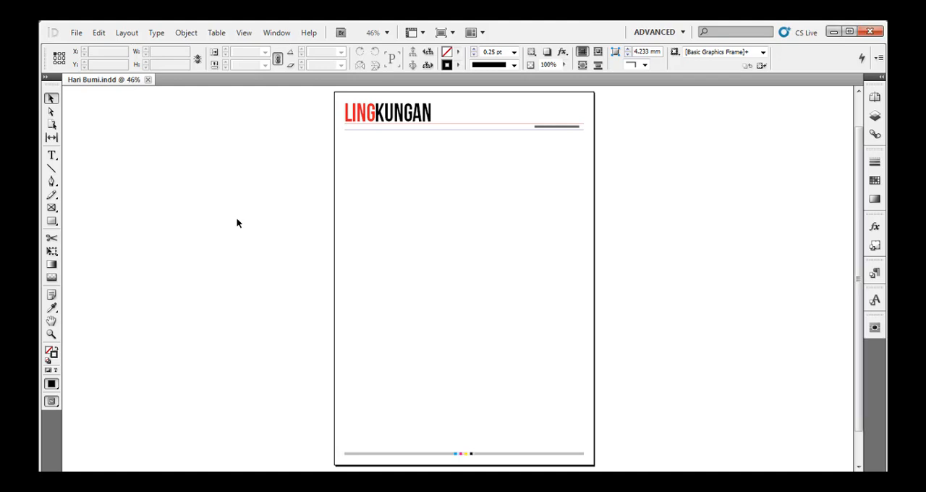
Place "WhatsApp Image 2020-04-10 at 06.32.42.jpeg" on the pasteboard beside the page, about 262 × 289 mm.
key(ctrl+d)
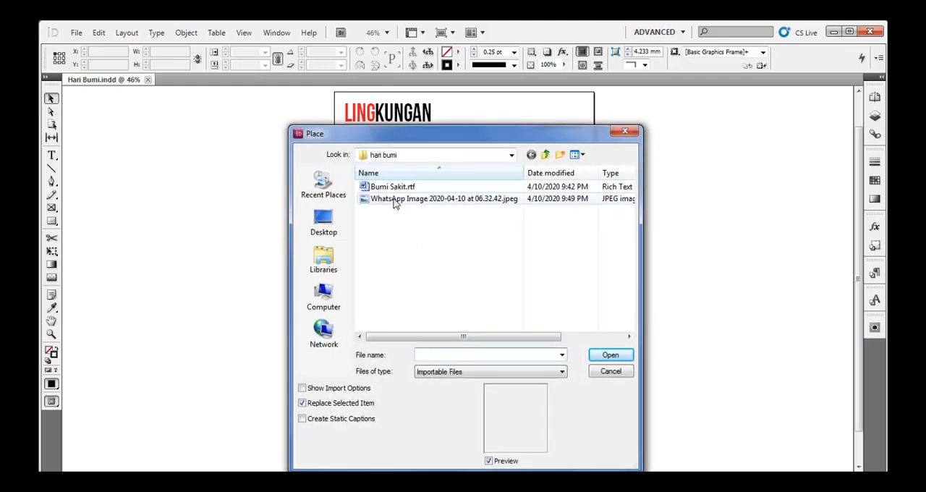
click(397, 201)
click(627, 355)
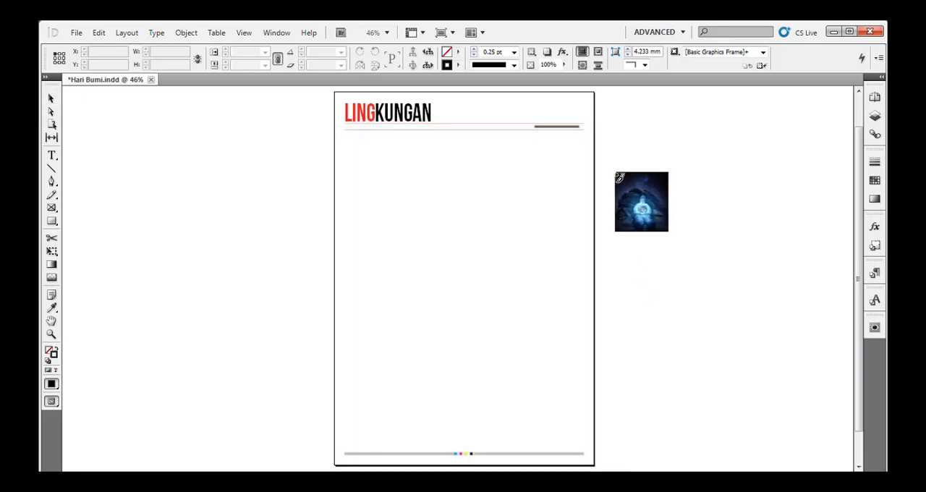
drag(615, 171, 767, 405)
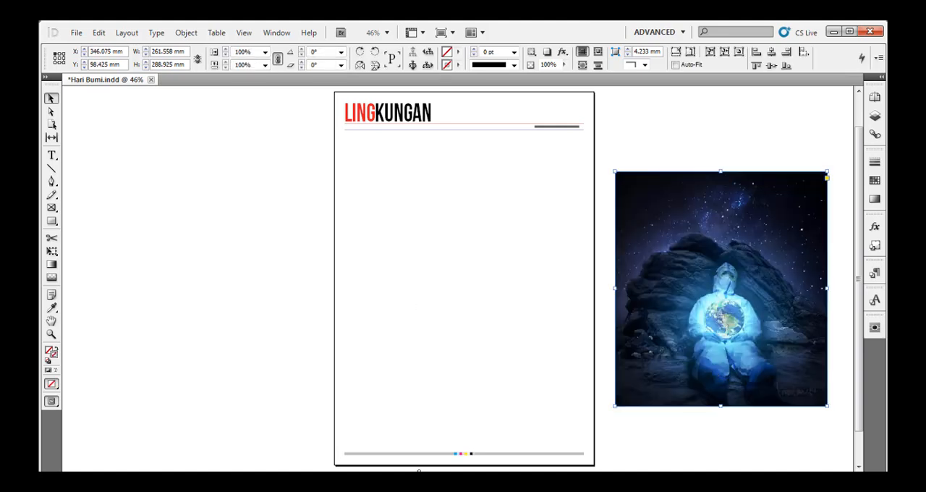
key(alt+Tab)
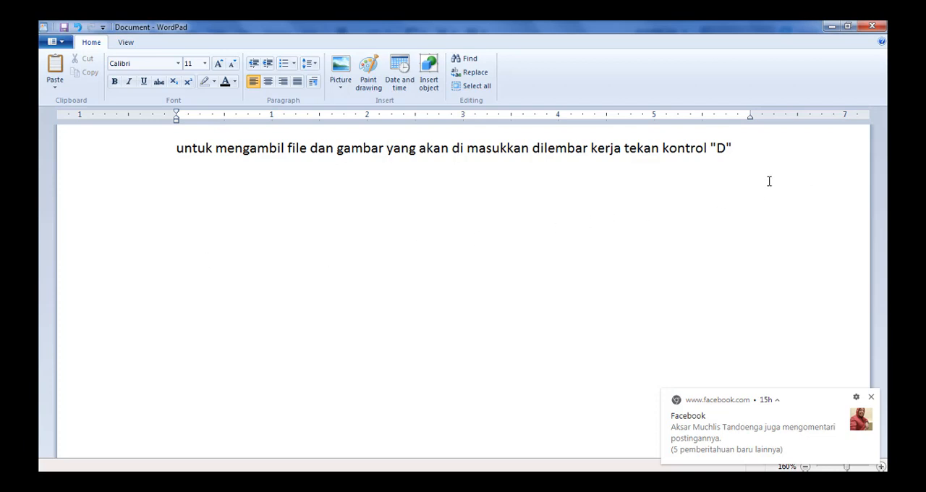
click(831, 26)
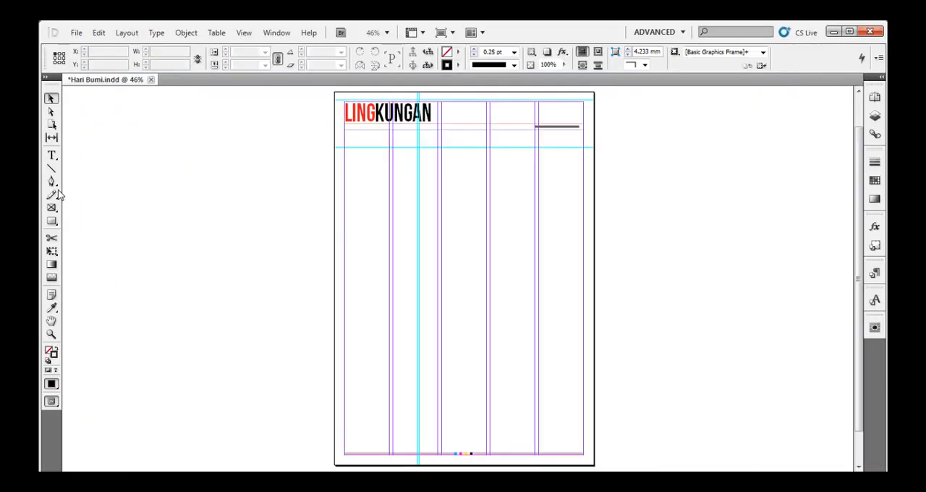
Draw a rectangle between the page margins, from below the LINGKUNGAN header down to the footer line, about 295 × 397 mm.
click(51, 222)
drag(345, 132, 584, 377)
click(51, 98)
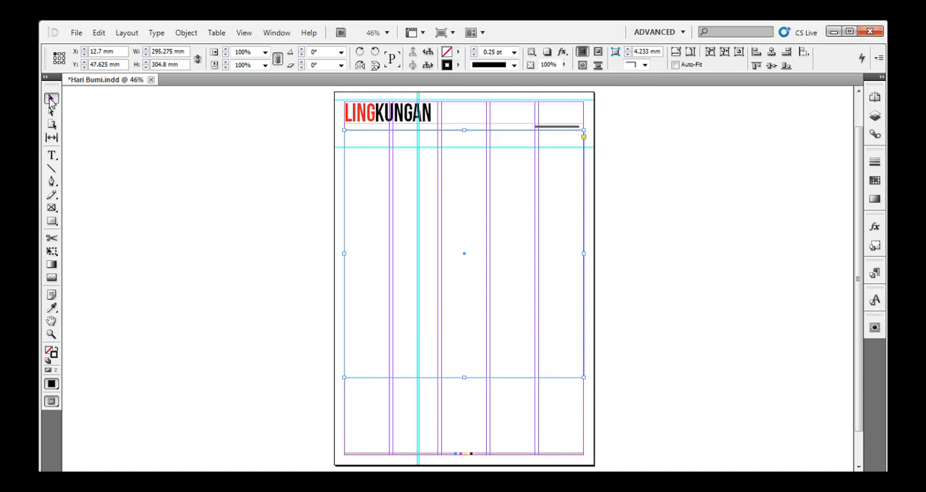
drag(465, 379, 469, 453)
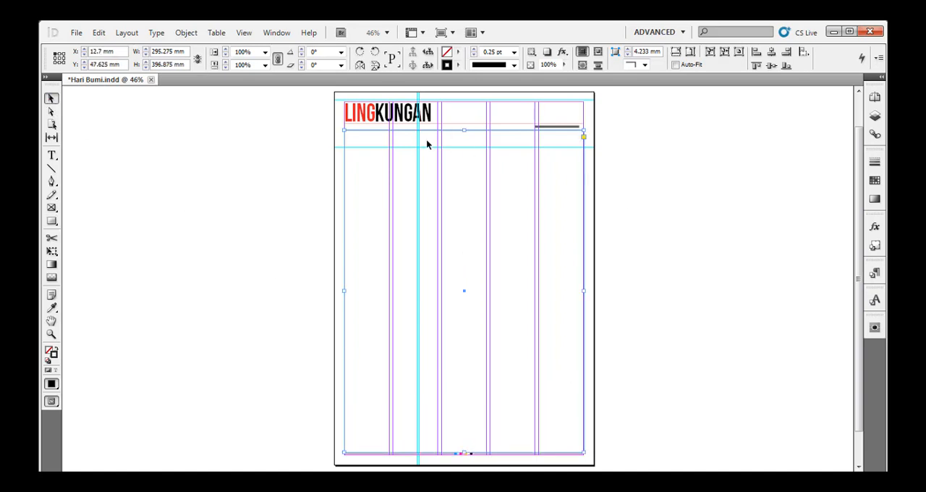
Fill the rectangle with the C=0 M=100 Y=0 K=0 magenta swatch and switch to the preview without guides.
click(460, 57)
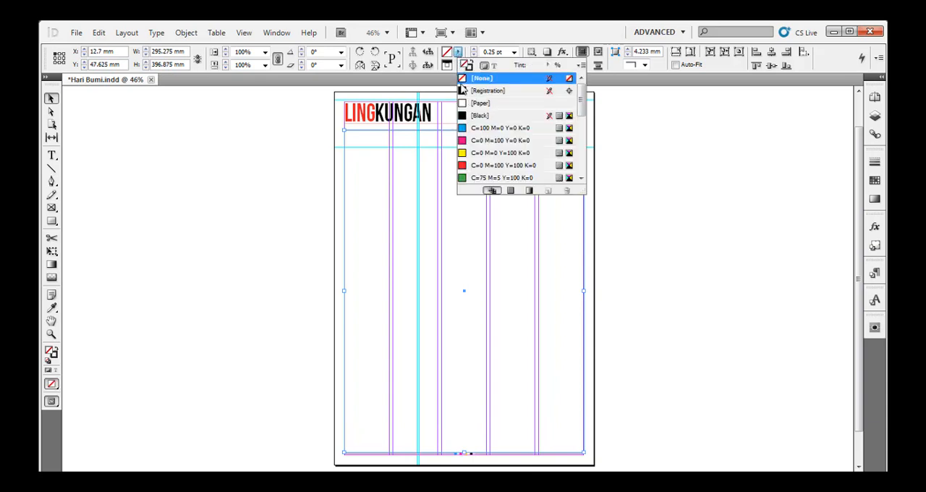
click(499, 140)
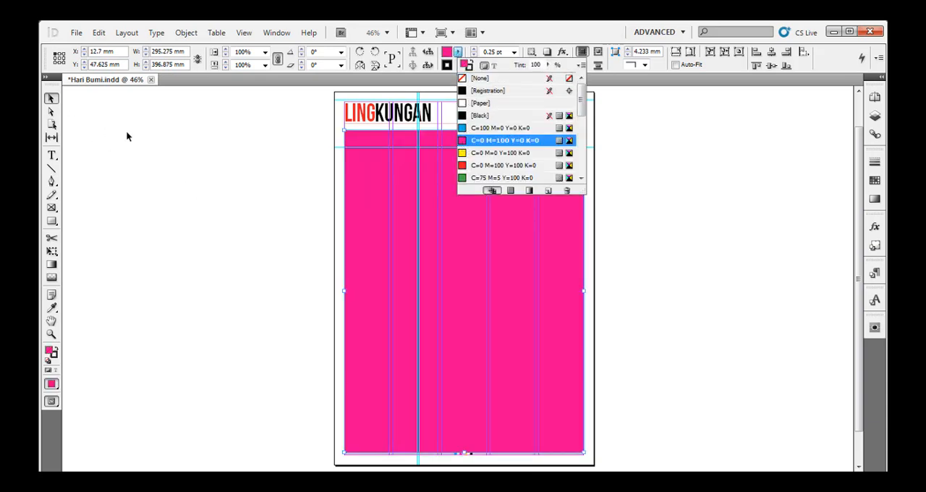
click(184, 162)
key(w)
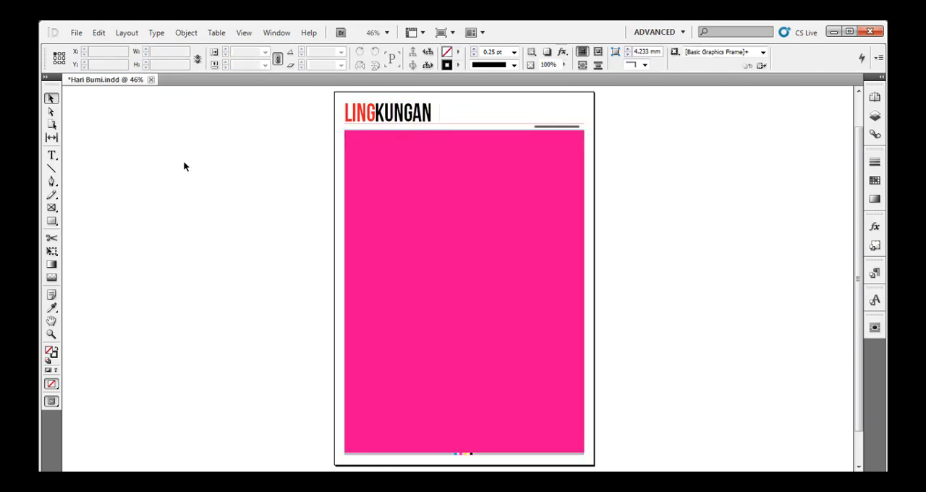
Place "WhatsApp Image 2020-04-10 at 06.32.42.jpeg" inside the magenta rectangle.
click(438, 208)
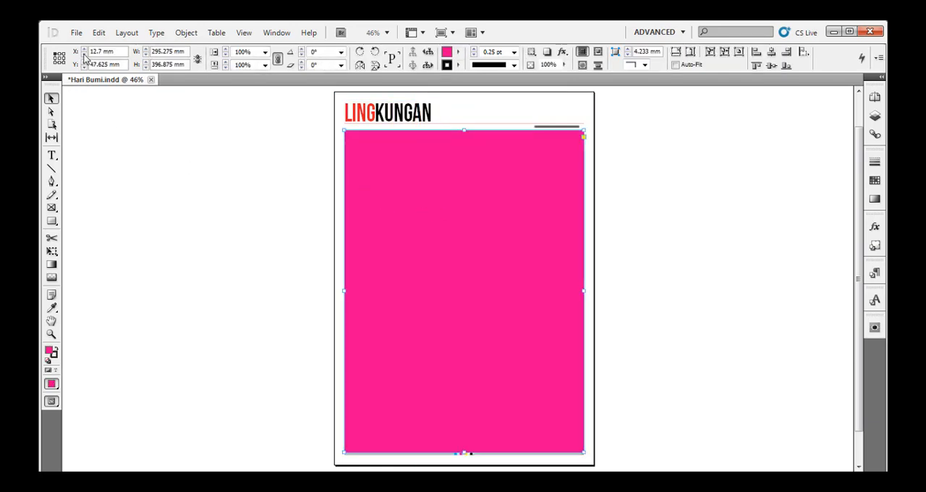
key(ctrl+d)
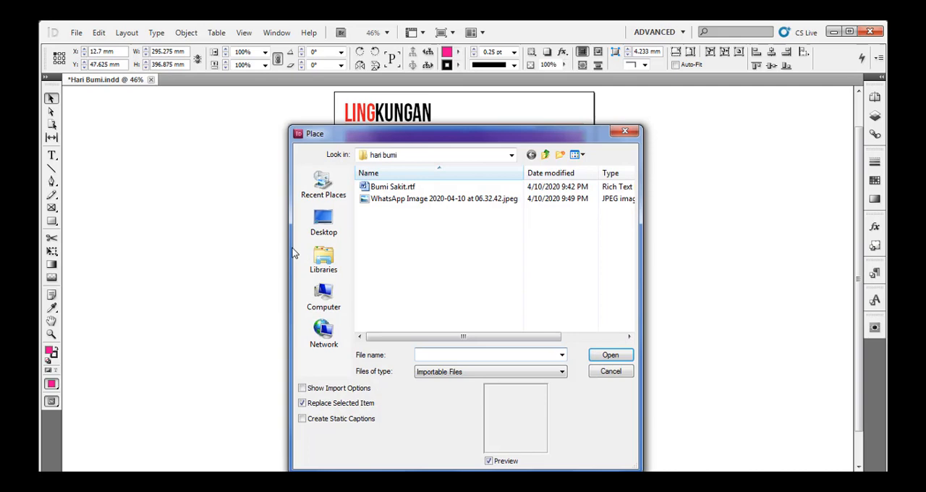
click(390, 201)
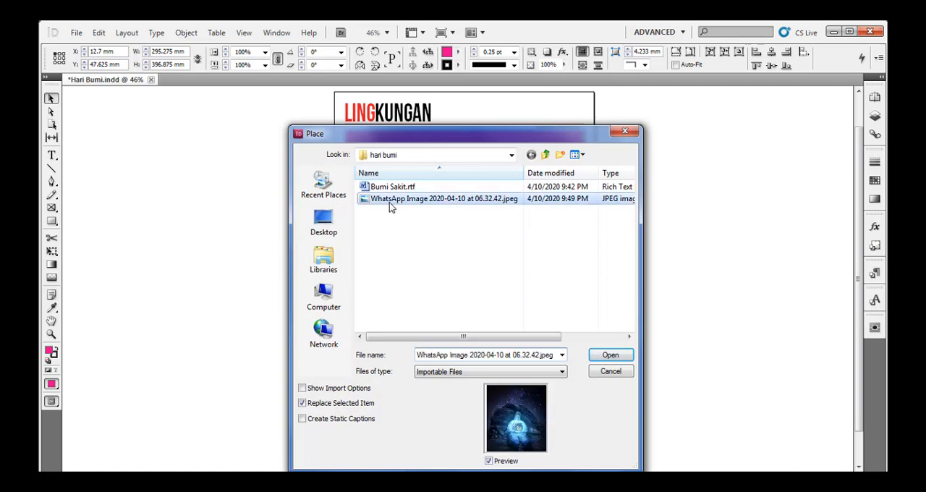
click(611, 356)
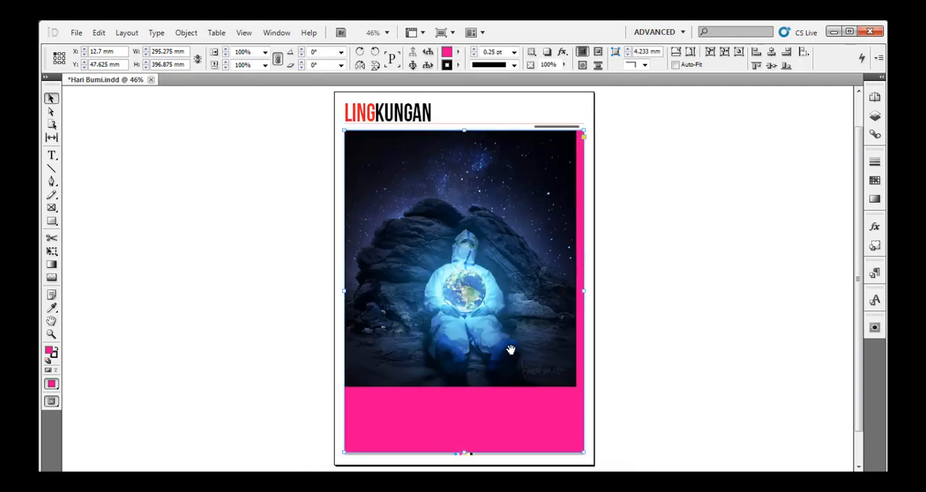
Scale the picture inside its frame to about 103% to span the frame's width, and move it down to the frame's lower edge.
scroll(511, 351, down, 2)
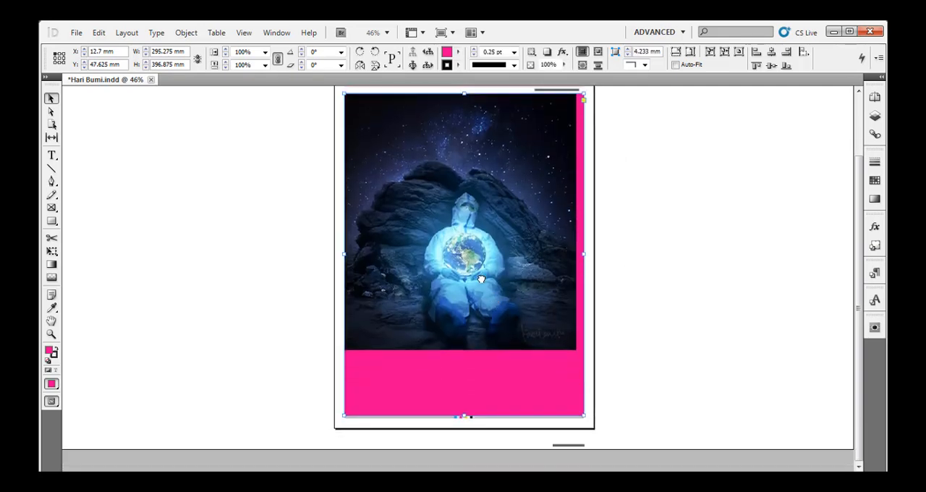
double_click(528, 289)
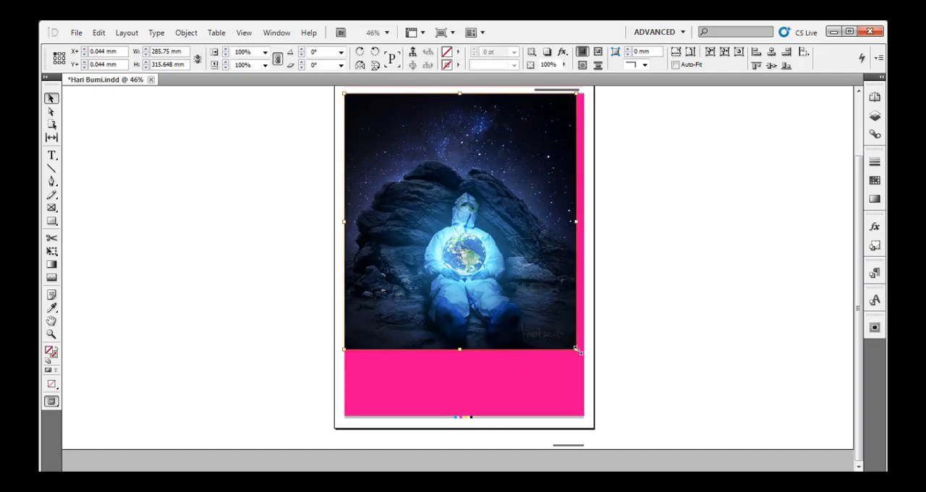
drag(576, 349, 585, 358)
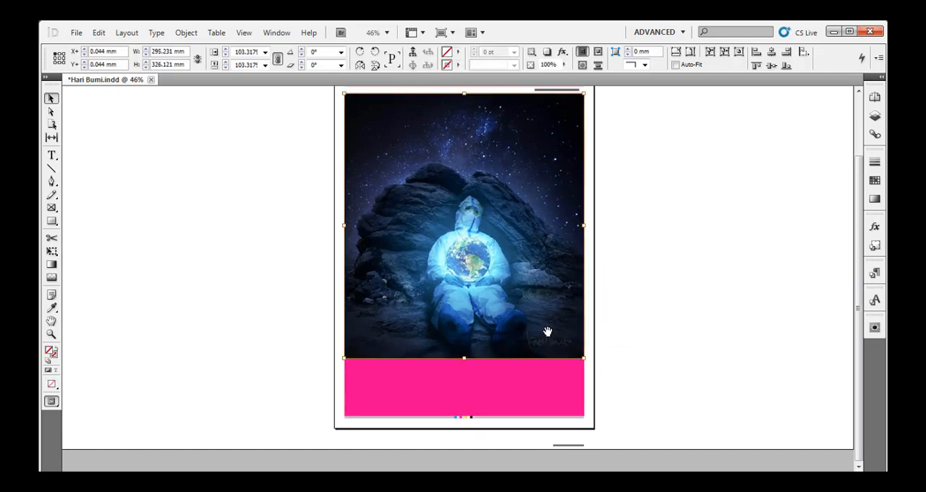
drag(547, 331, 556, 395)
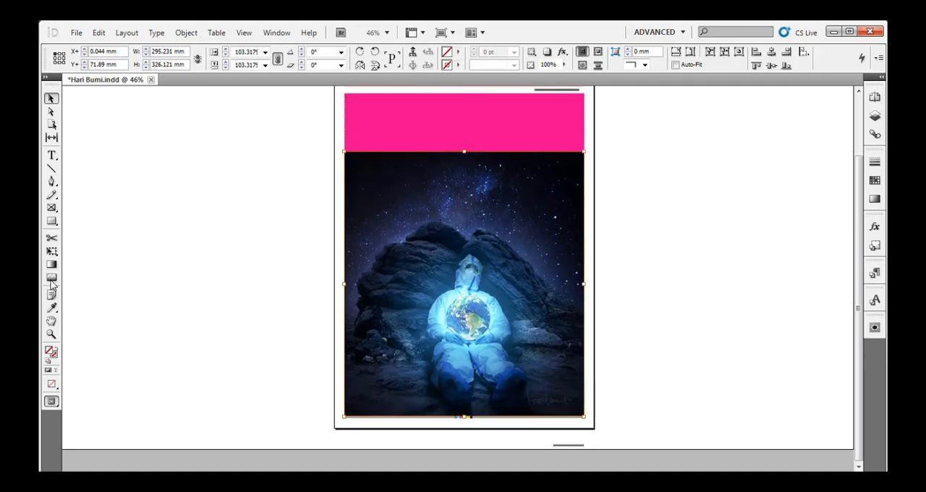
Recolour the magenta frame with near-black sampled by the Eyedropper, and blend the picture's upper edge into it with a gradient feather.
click(51, 308)
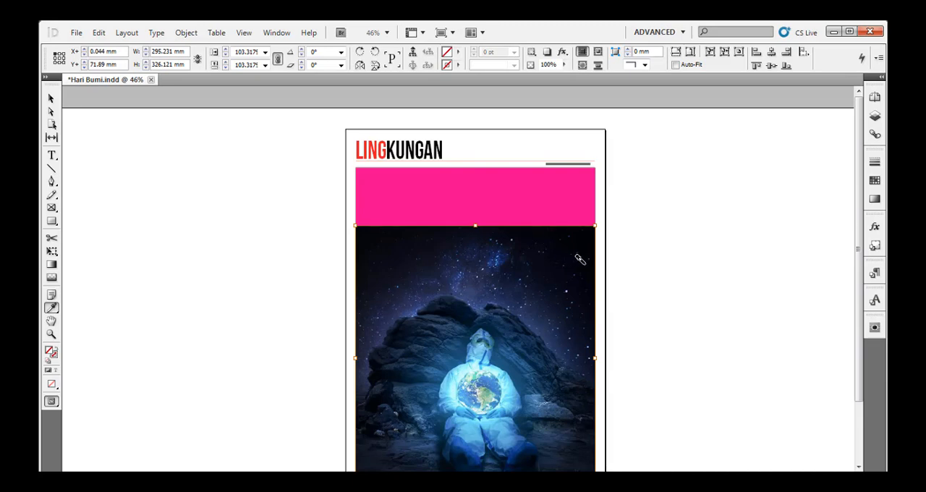
click(547, 188)
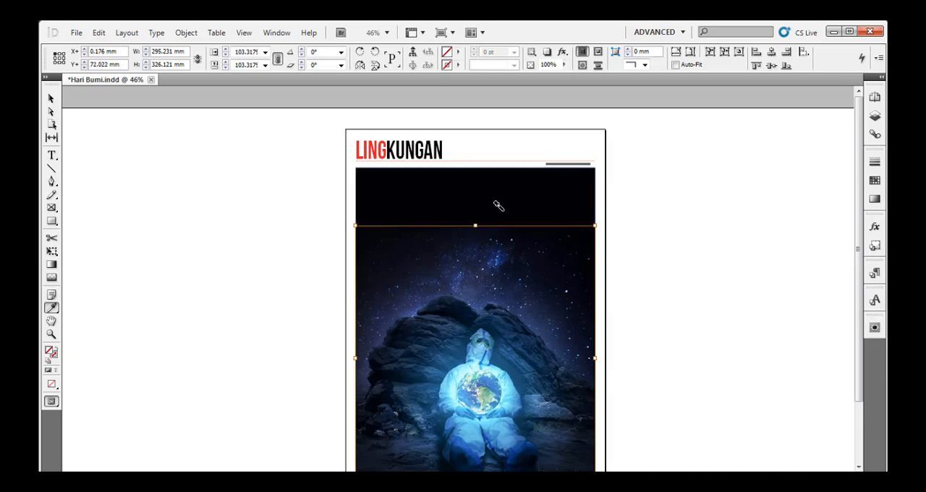
click(52, 279)
drag(485, 272, 485, 228)
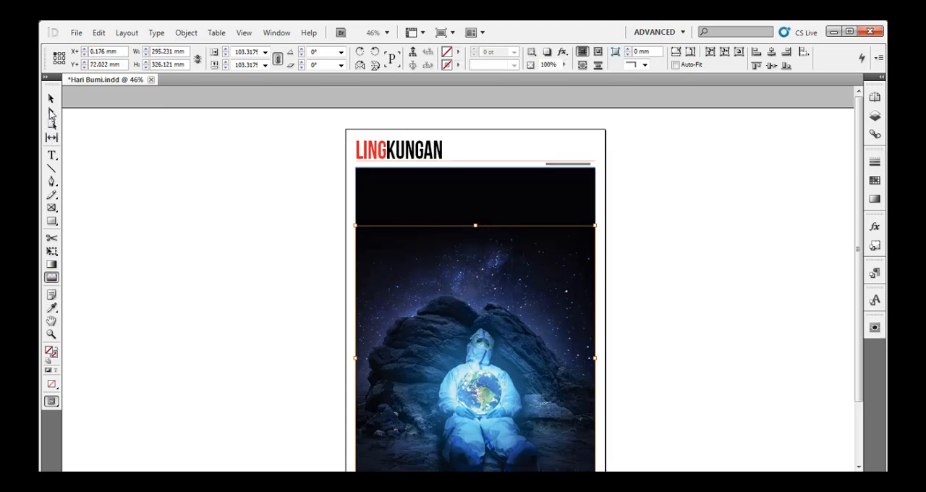
click(52, 97)
click(185, 200)
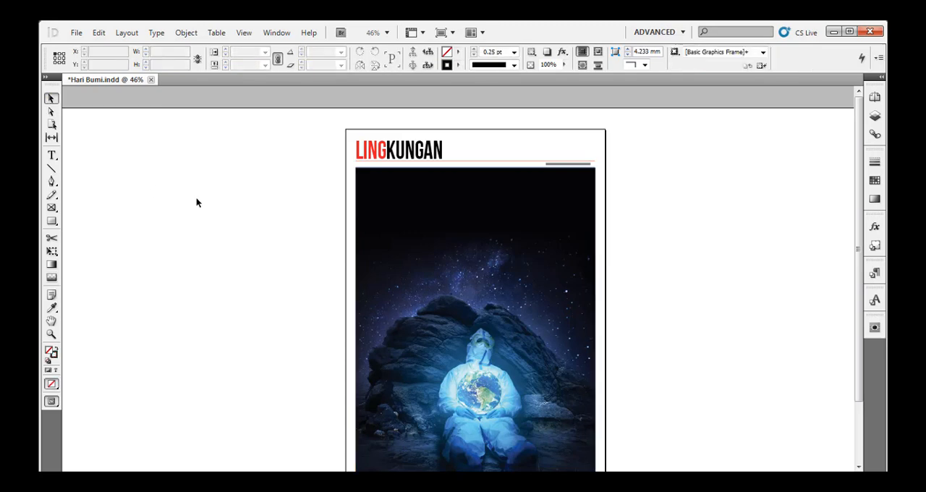
Place the text file Bumi Sakit.rtf in a frame about 225 × 384 mm on the pasteboard beside the page.
drag(657, 352, 655, 309)
key(ctrl+d)
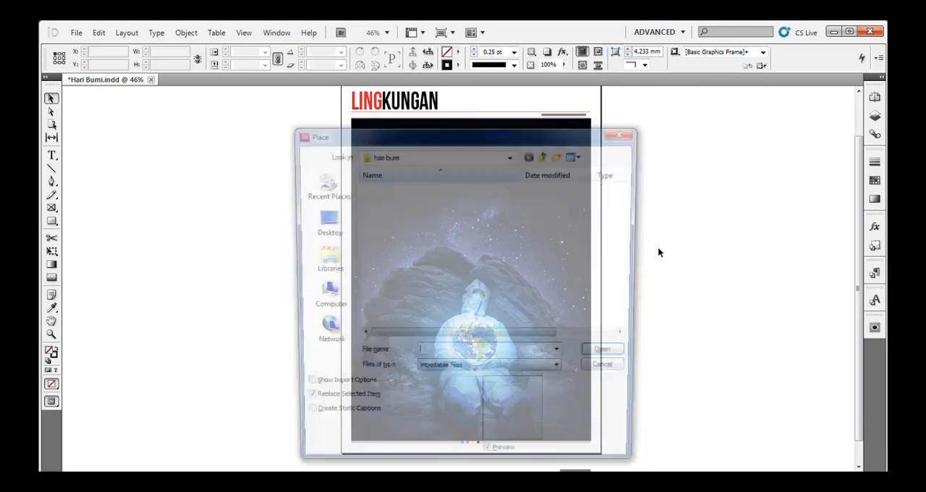
click(384, 187)
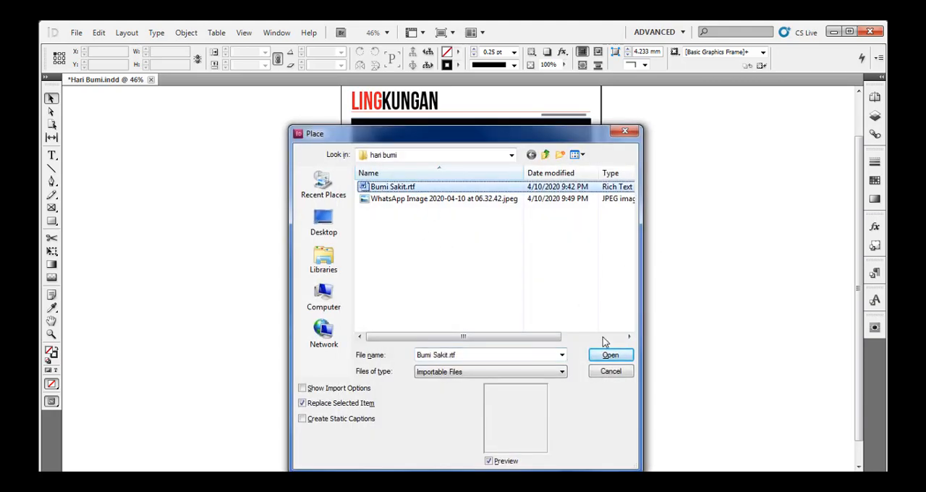
click(608, 355)
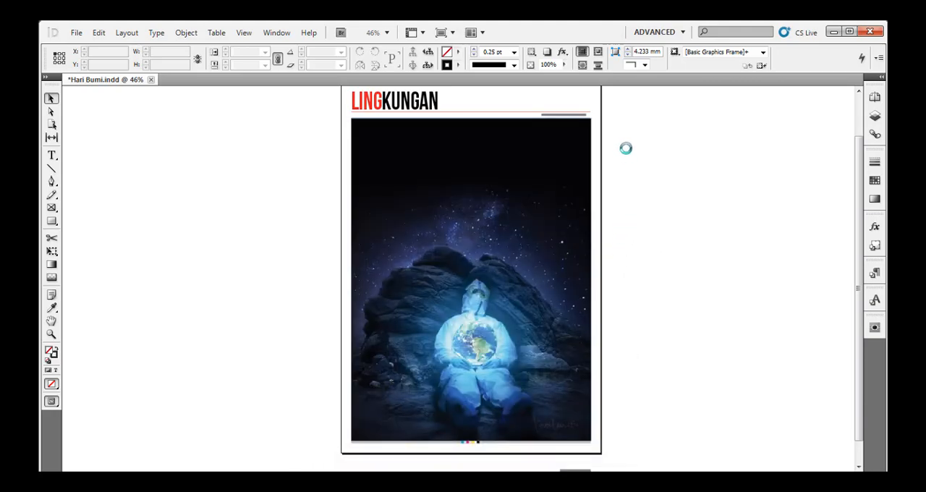
click(613, 124)
drag(612, 125, 795, 435)
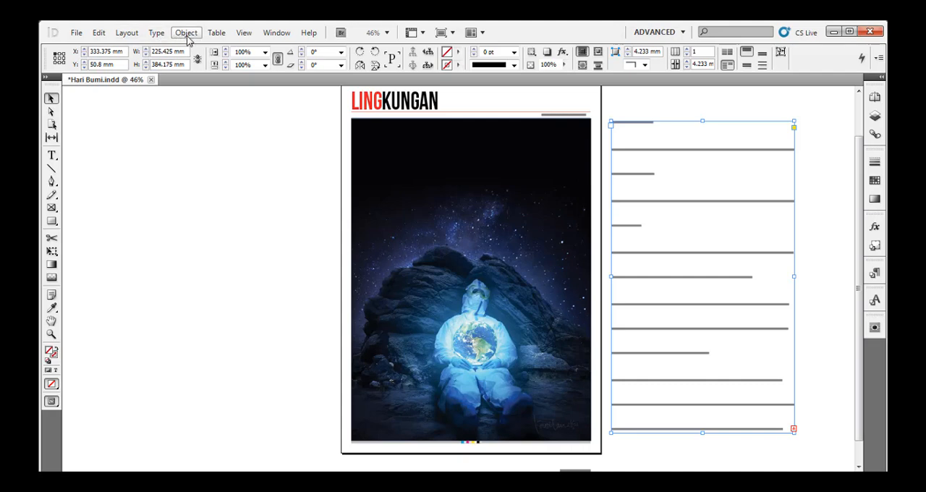
Set the placed text's space after paragraphs to 0 and its first-line indent to 3 mm.
click(156, 34)
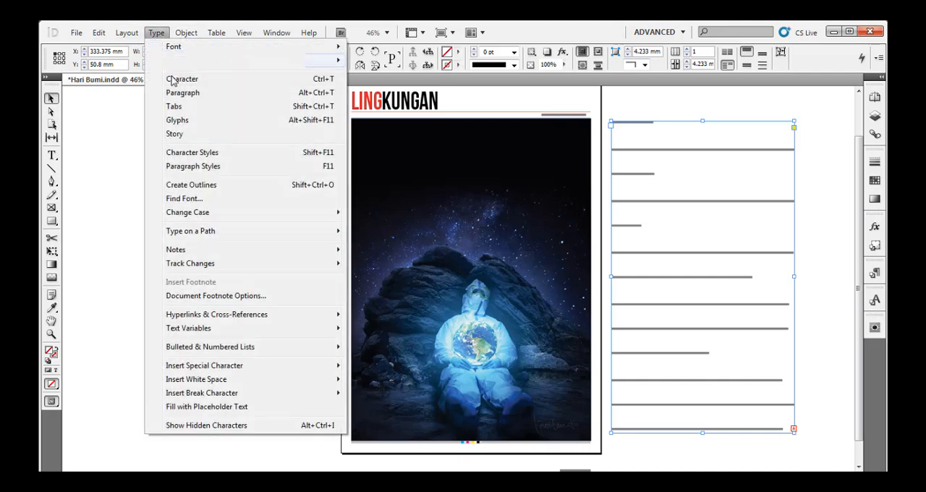
click(190, 93)
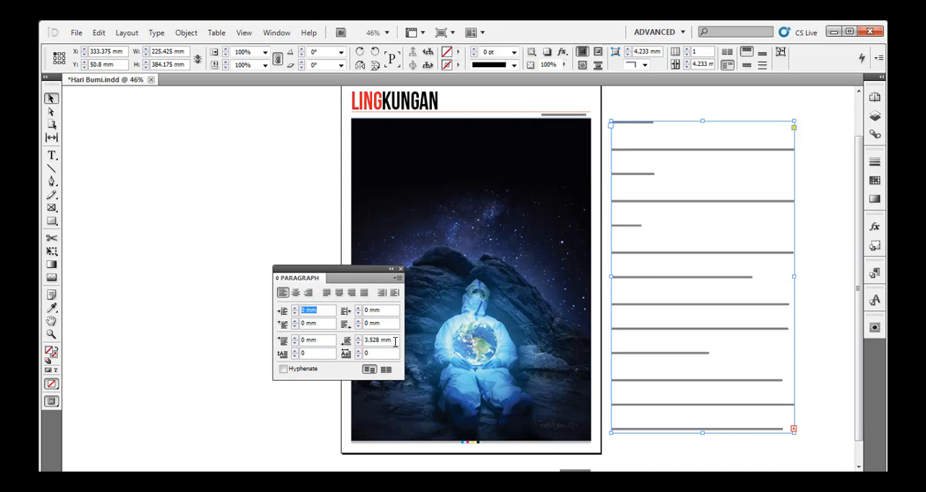
drag(395, 342, 363, 341)
text(0)
triple_click(319, 323)
text(3)
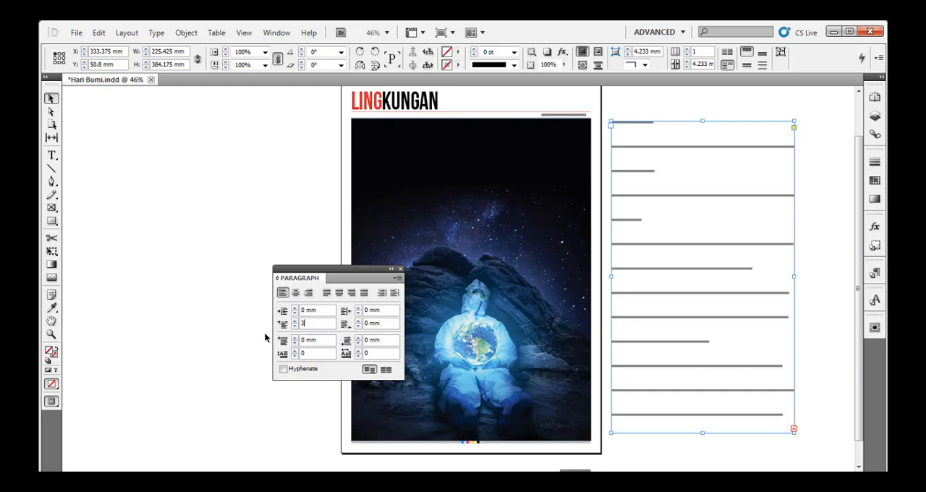
key(Return)
click(401, 269)
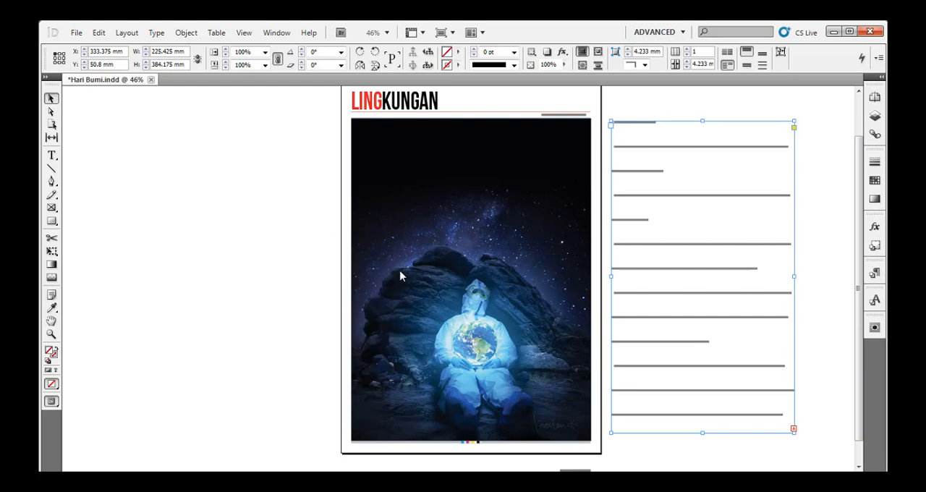
Format the entire placed story in Cambria at 10 pt with 12 pt leading.
double_click(644, 160)
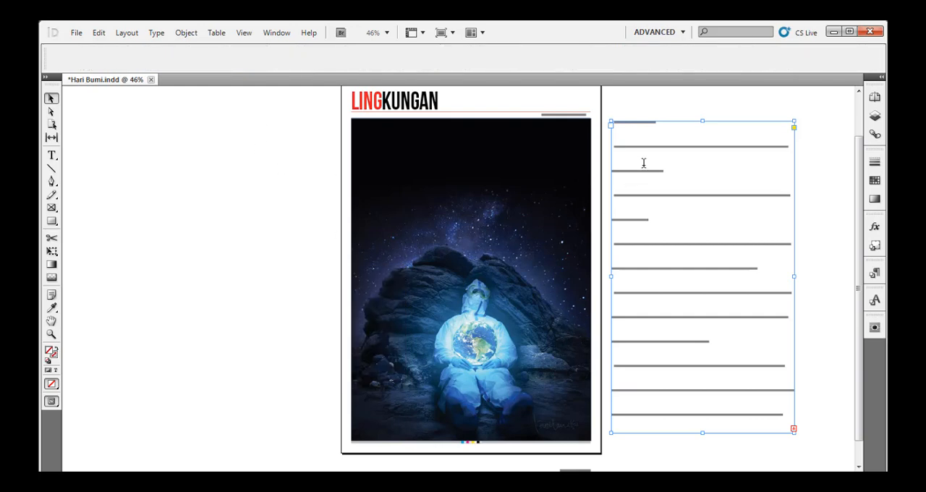
key(ctrl+a)
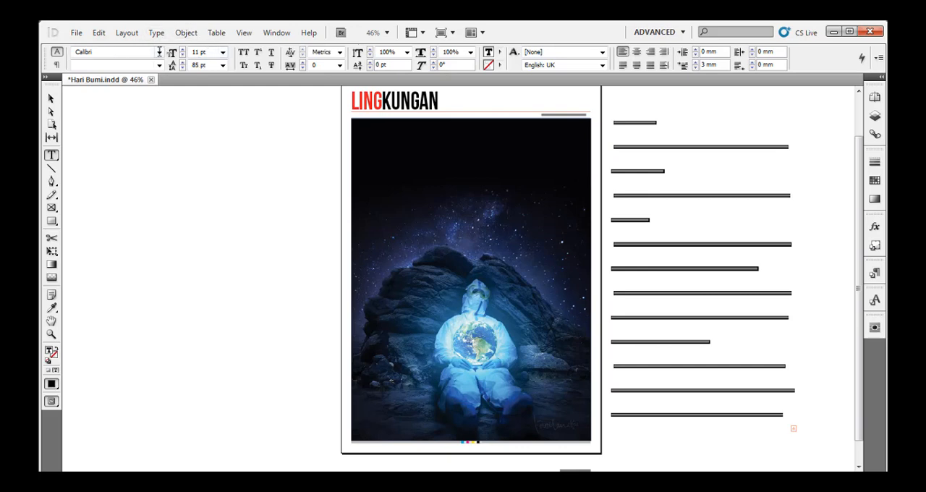
drag(105, 53, 42, 63)
text(Camb)
click(159, 53)
click(142, 76)
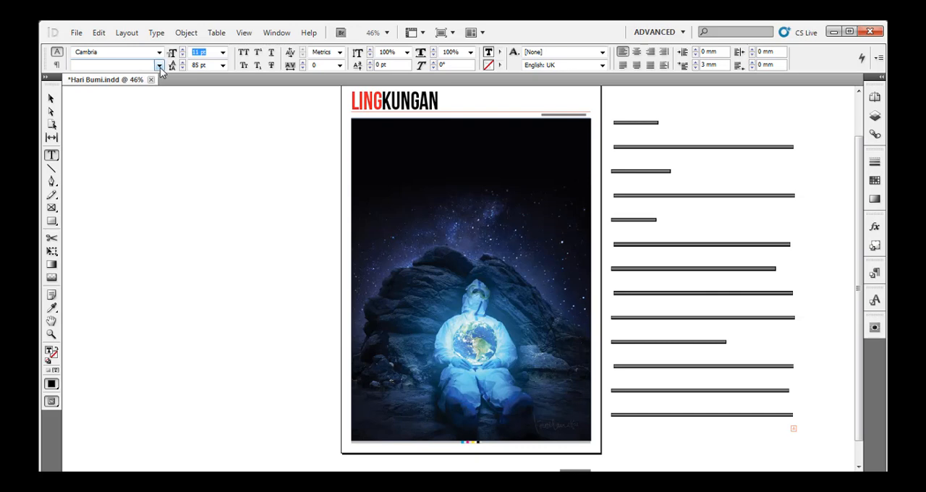
text(10)
key(Tab)
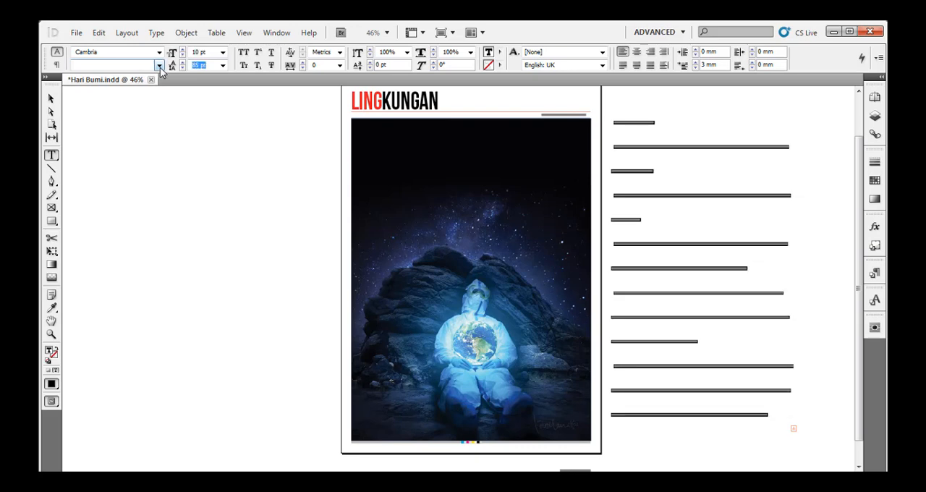
text(12)
key(Return)
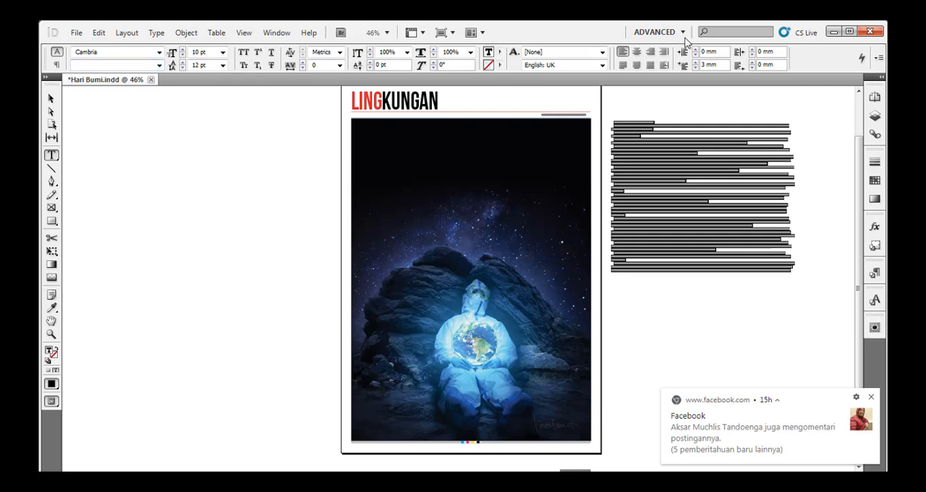
Justify all lines of the placed story and resize its frame to about 159 × 356 mm.
click(650, 67)
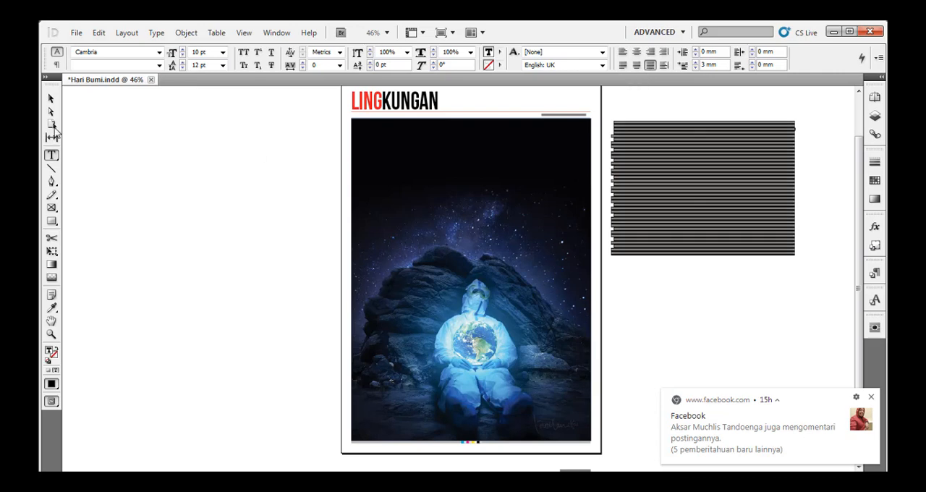
click(50, 99)
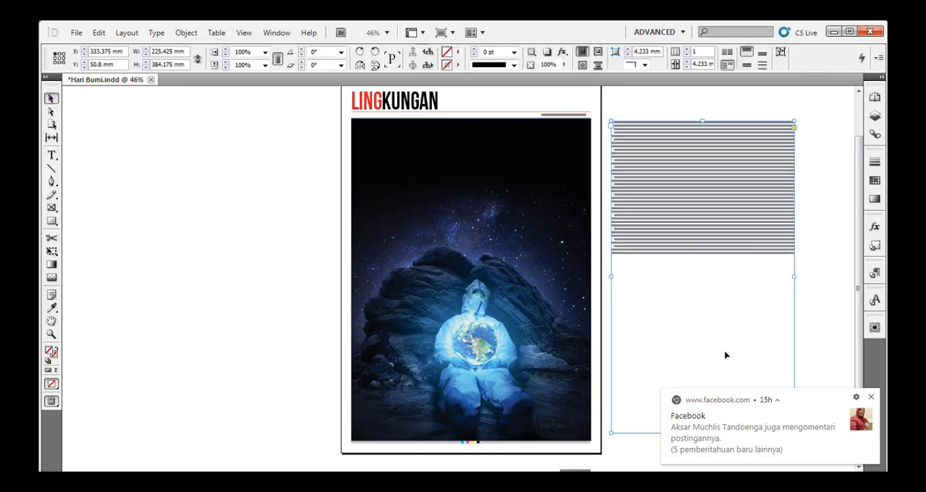
click(871, 398)
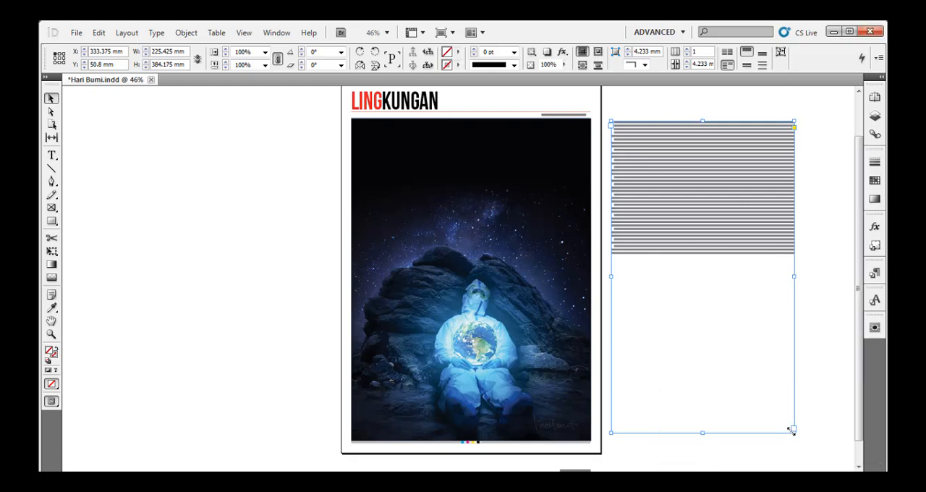
drag(792, 429, 782, 224)
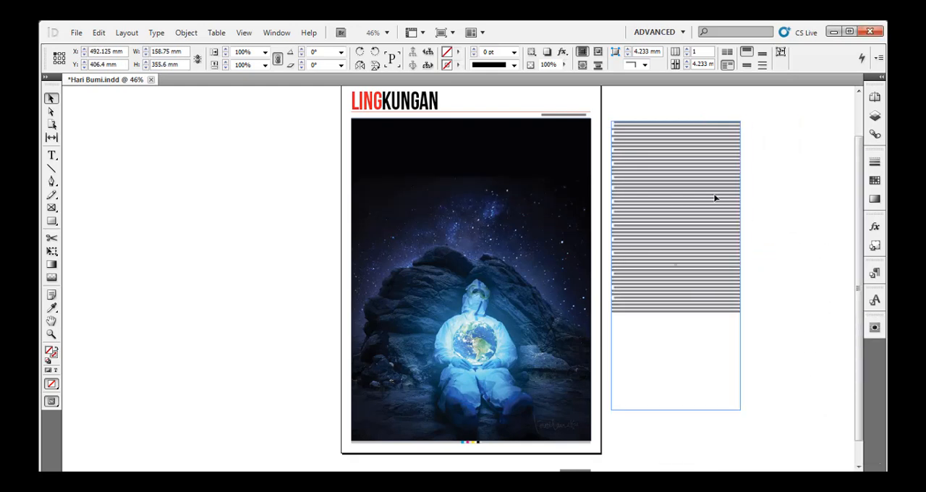
Cut the title line "Bumi Sedang Sakit, Mengertilah!" from the start of the story and remove the empty paragraph left there.
key(ctrl+2)
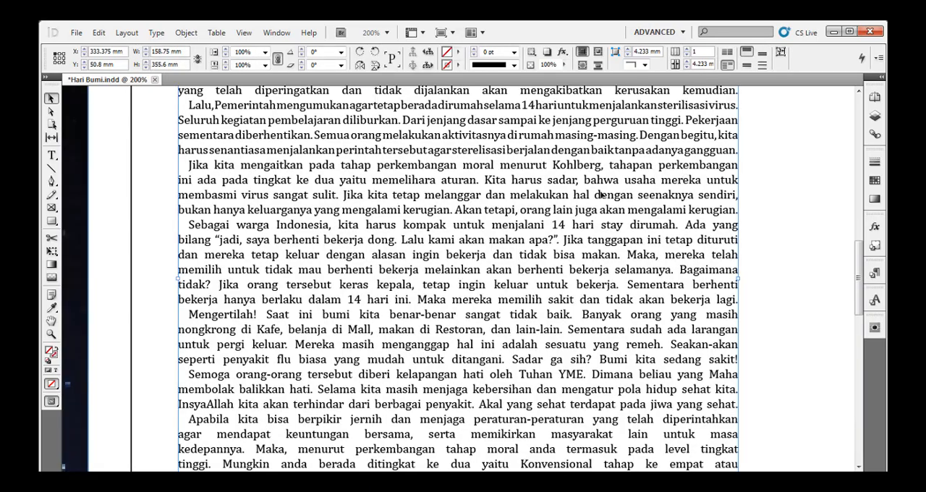
scroll(601, 194, up, 10)
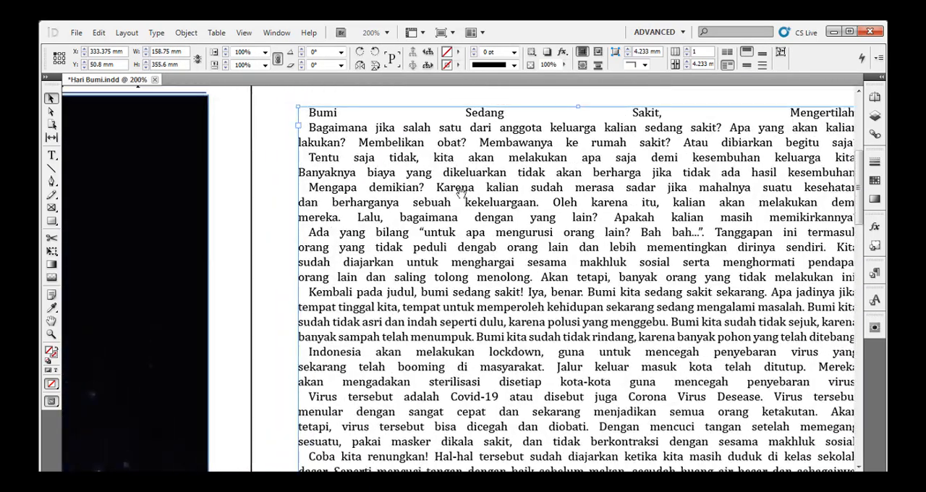
scroll(457, 192, up, 3)
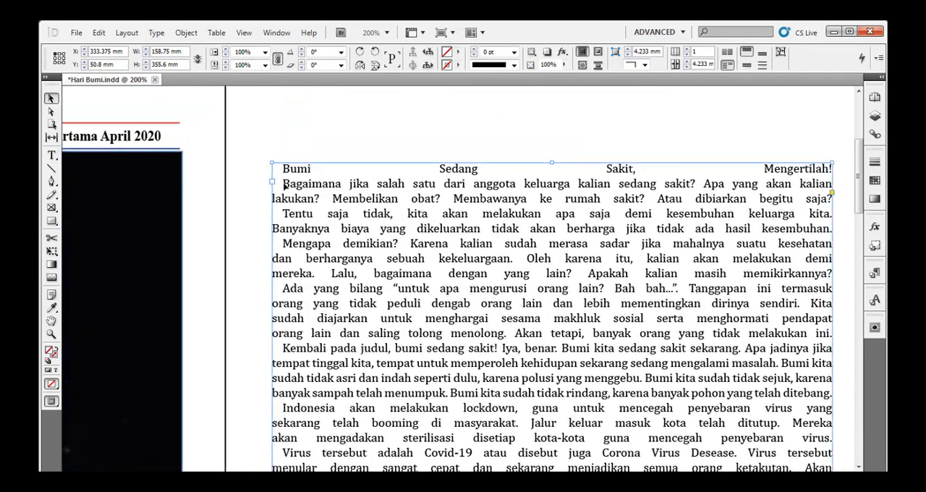
double_click(293, 186)
key(Left)
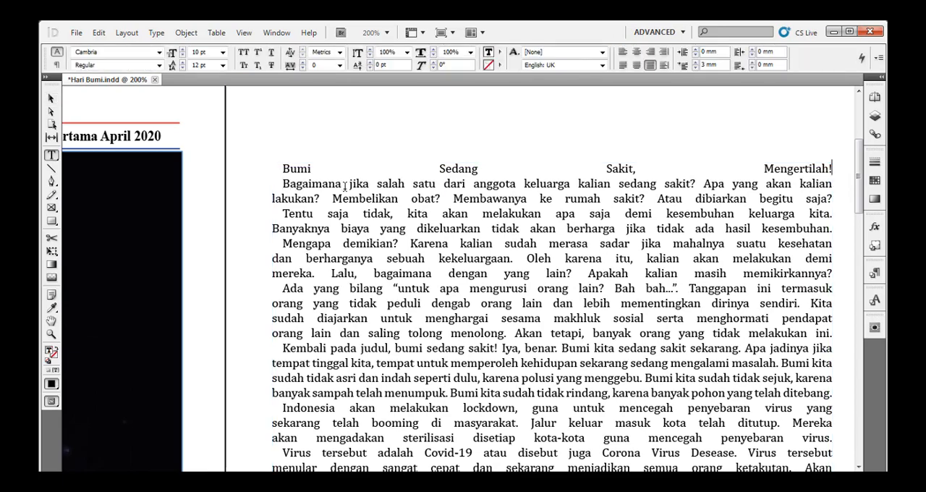
key(shift+Home)
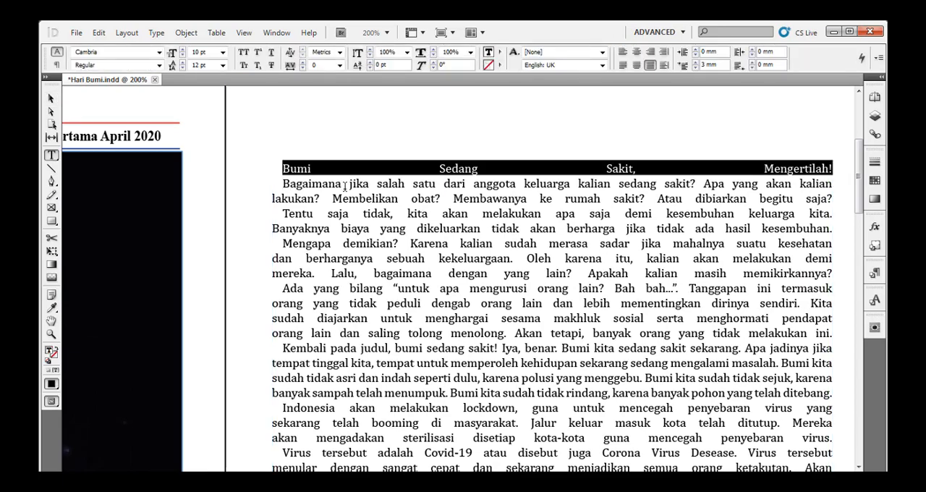
key(BackSpace)
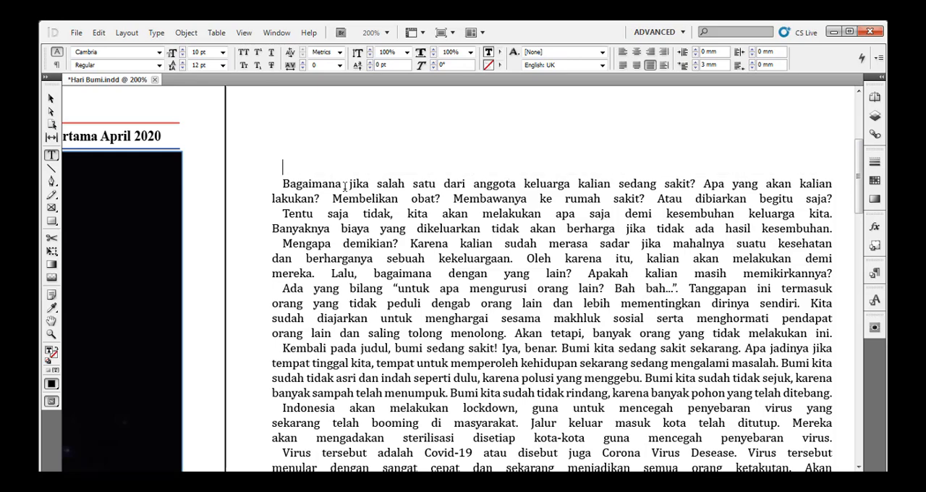
key(Delete)
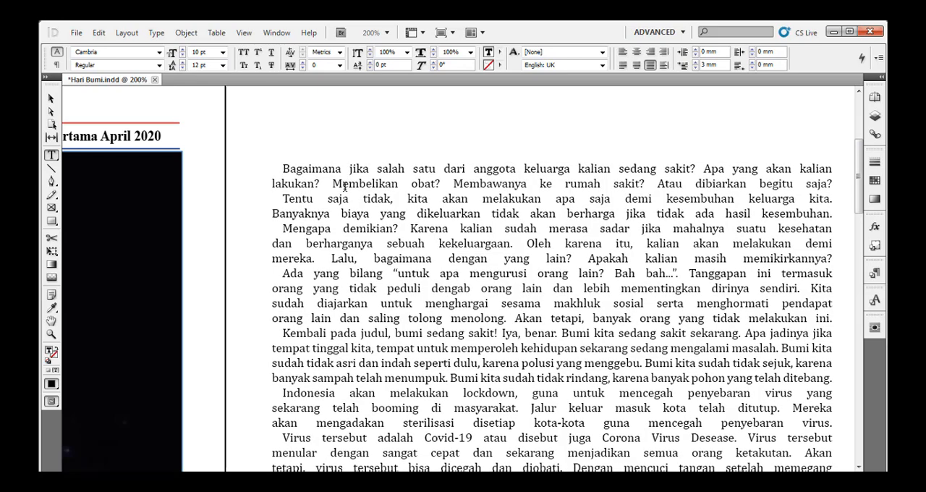
Draw a text frame about 267 × 105 mm over the picture's dark upper area and paste the cut title into it.
key(ctrl+0)
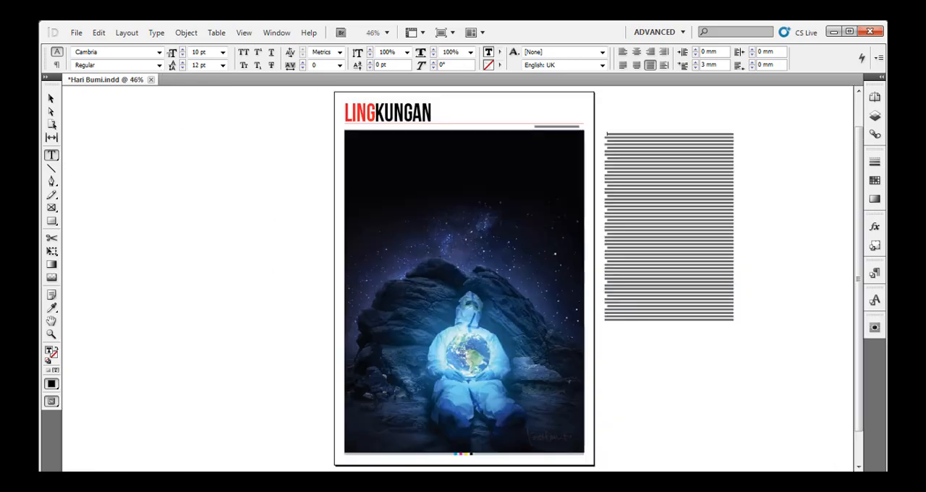
drag(357, 148, 575, 235)
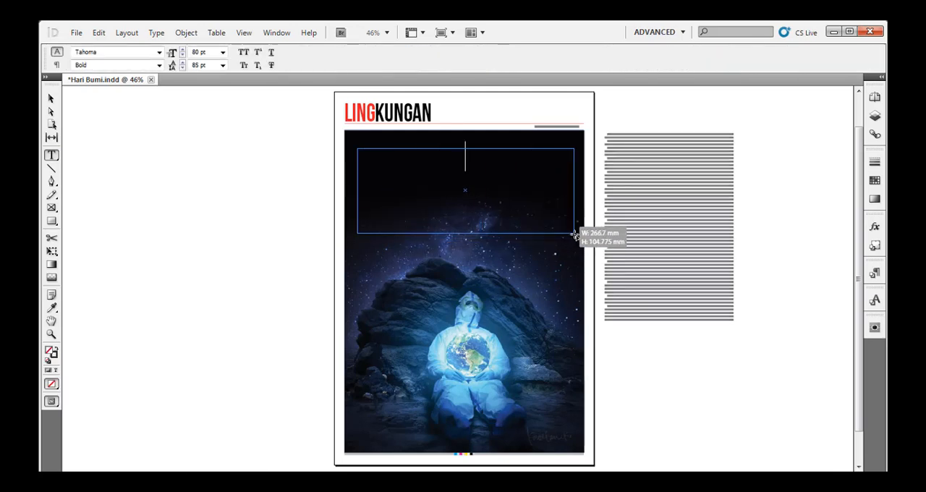
key(ctrl+v)
Format the pasted headline in Bebas Neue at 80 pt with 80 pt leading.
key(ctrl+a)
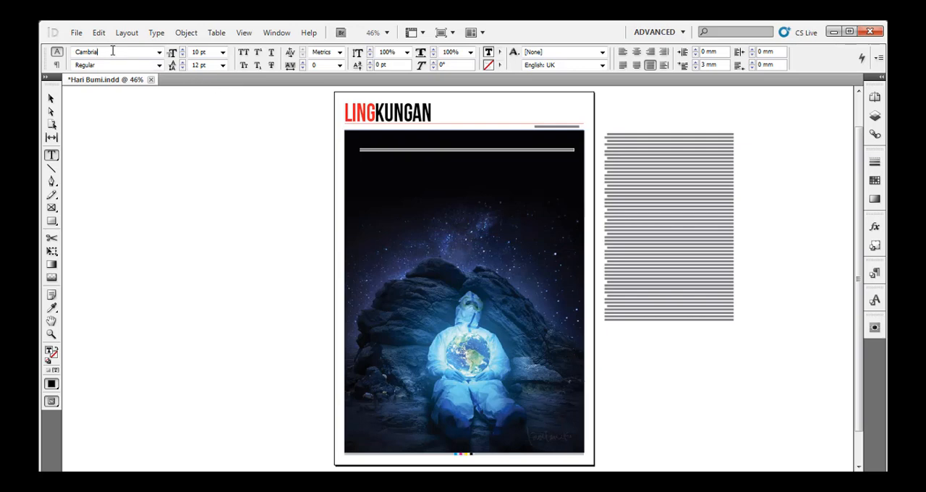
drag(112, 51, 56, 58)
text(Bebas)
click(159, 53)
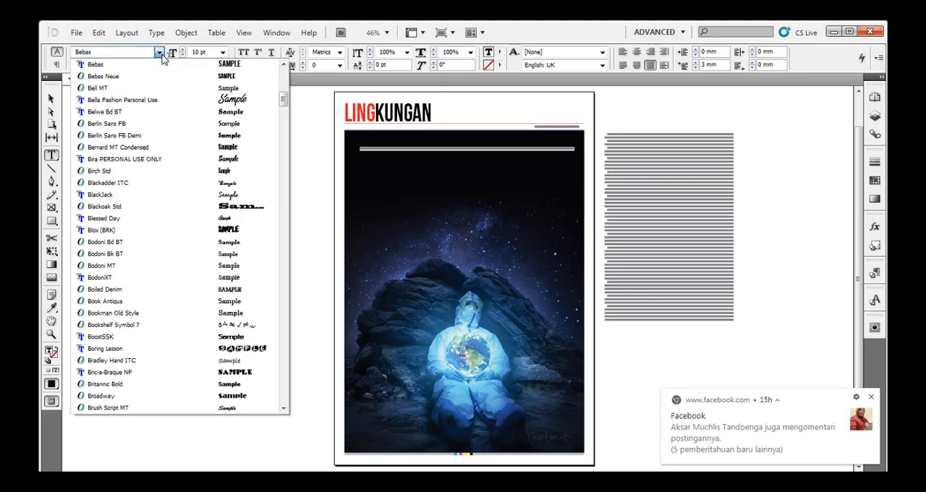
click(132, 76)
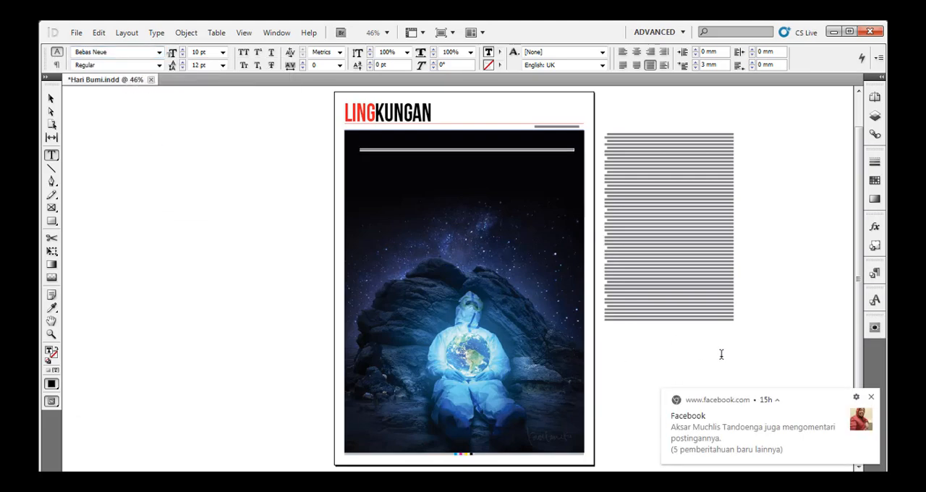
click(873, 399)
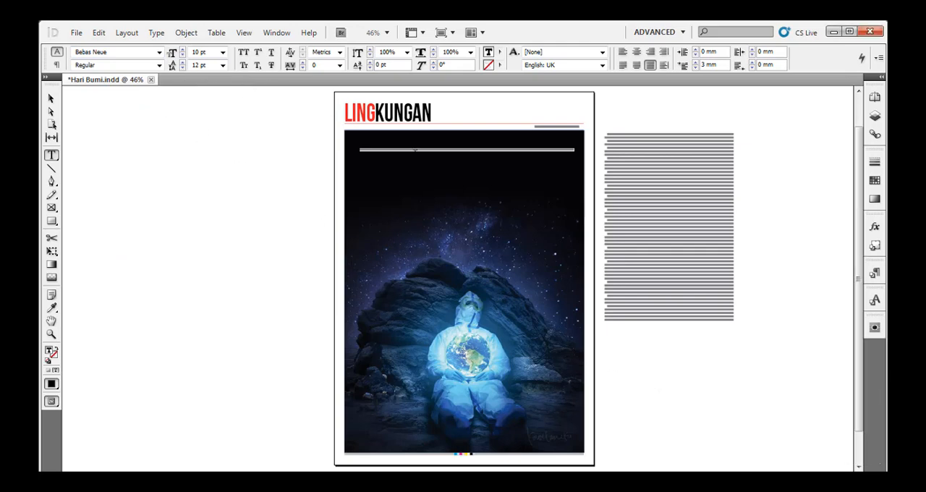
click(210, 52)
text(80)
key(Tab)
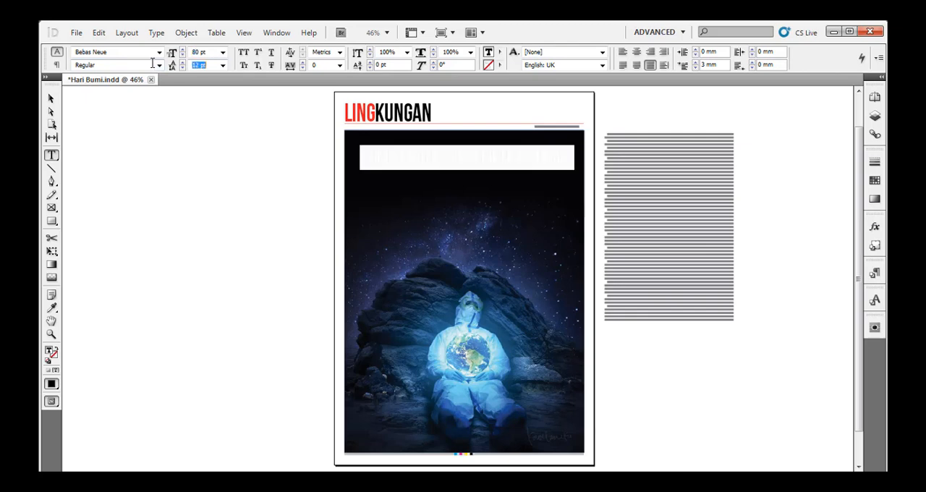
text(80)
click(51, 98)
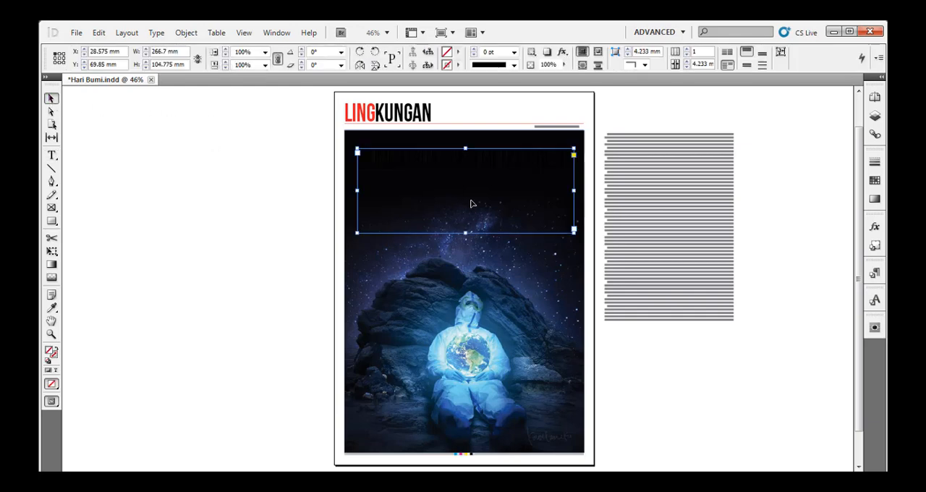
Colour the headline text yellow with the C=0 M=0 Y=100 K=0 swatch.
double_click(463, 168)
key(ctrl+a)
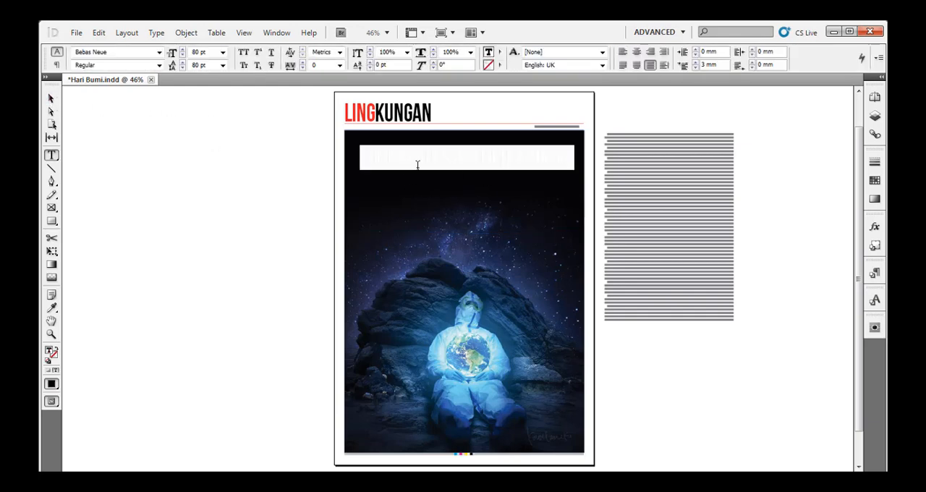
click(499, 52)
click(516, 158)
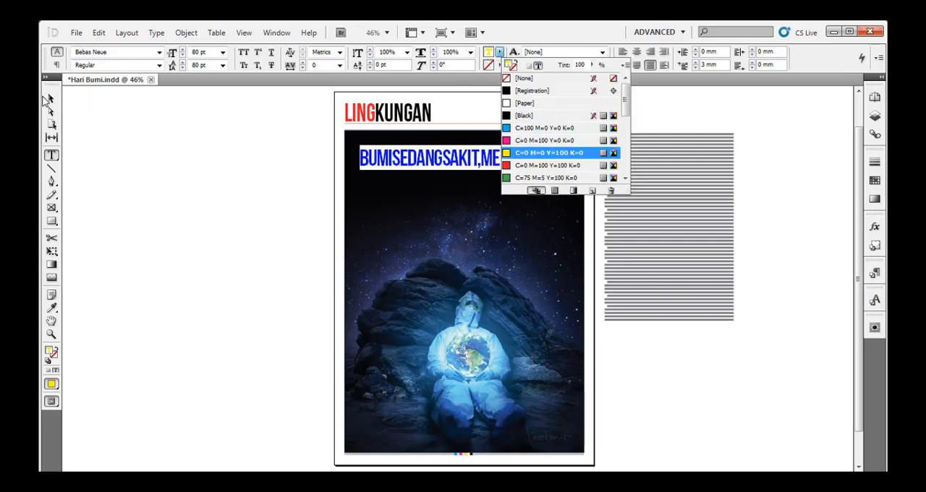
click(43, 95)
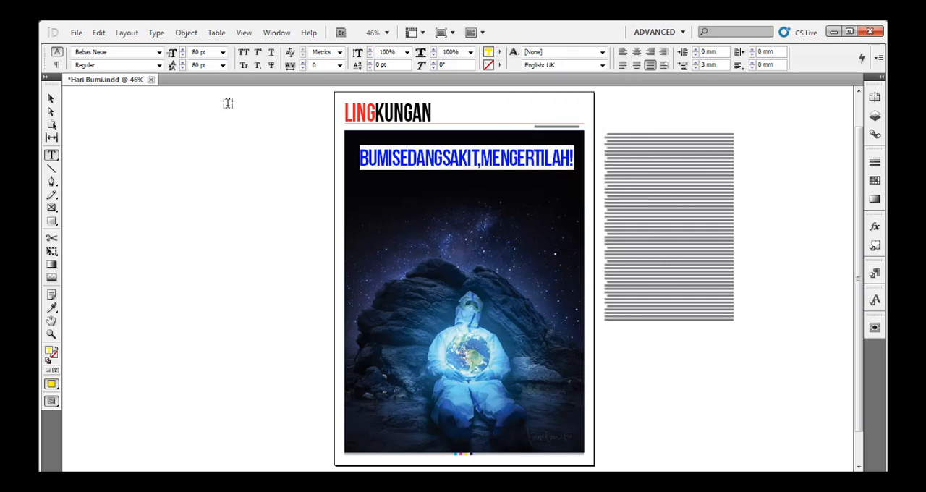
click(398, 159)
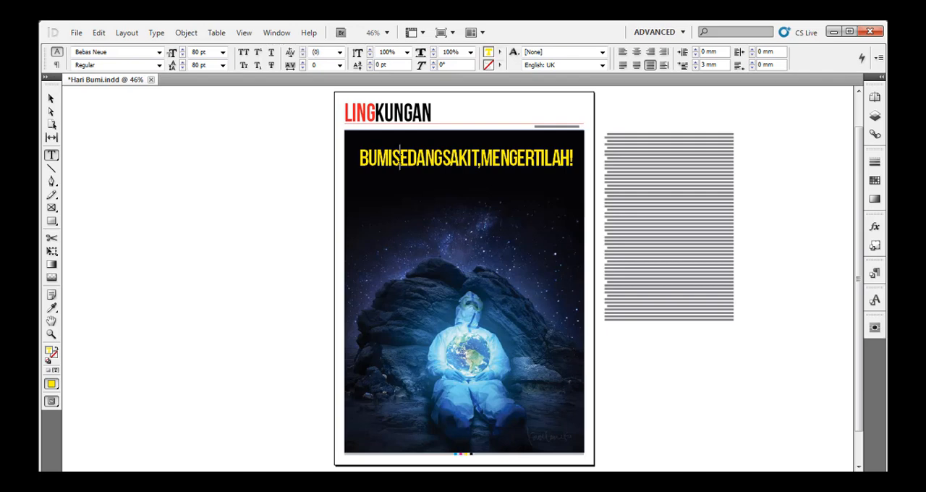
triple_click(399, 159)
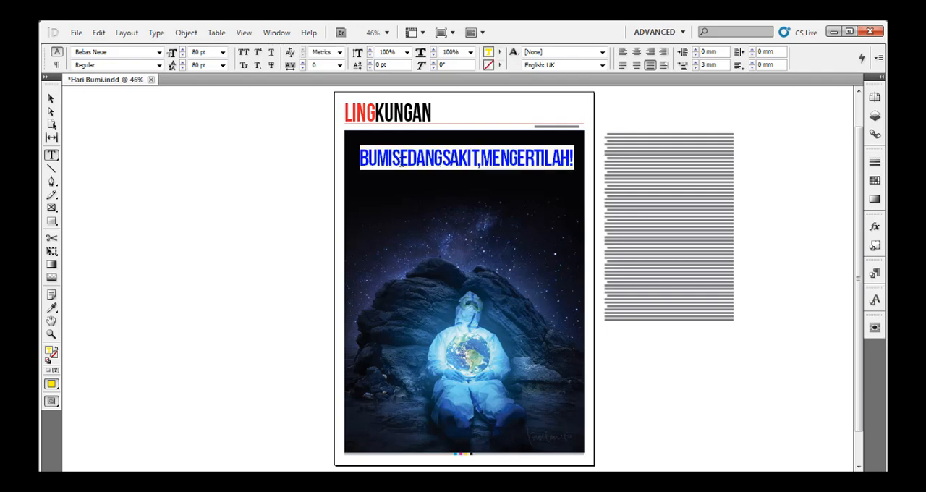
click(393, 160)
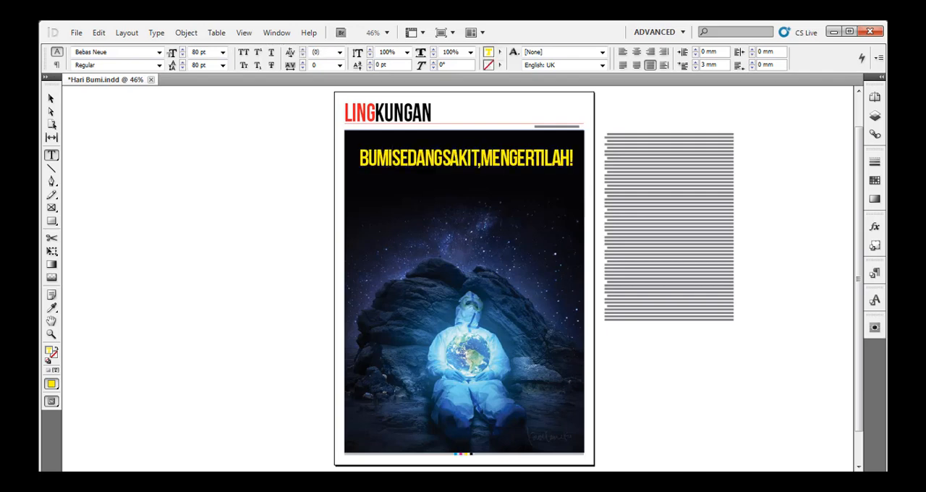
Try the whole headline in the Bebas font.
key(ctrl+a)
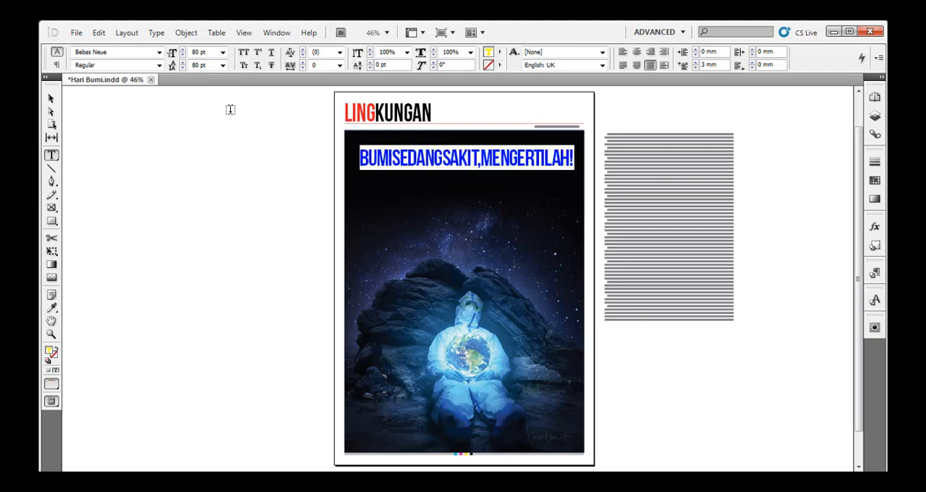
click(158, 52)
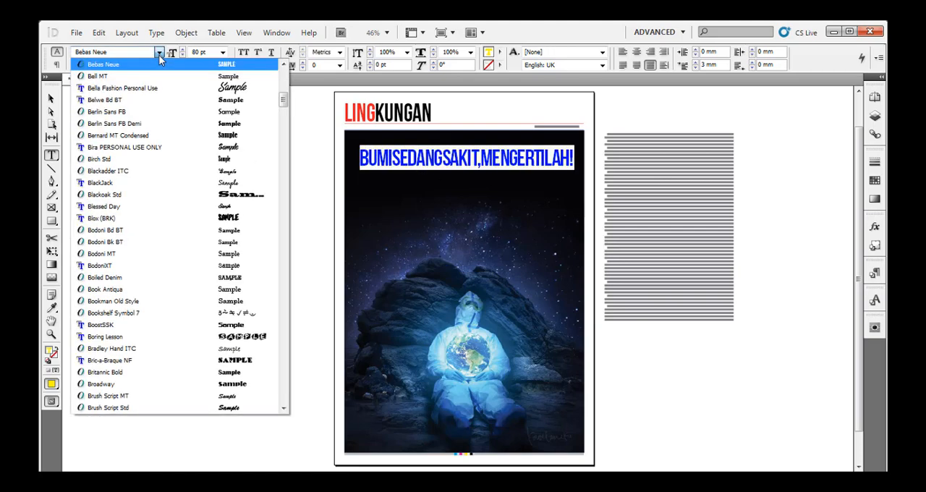
scroll(151, 90, up, 3)
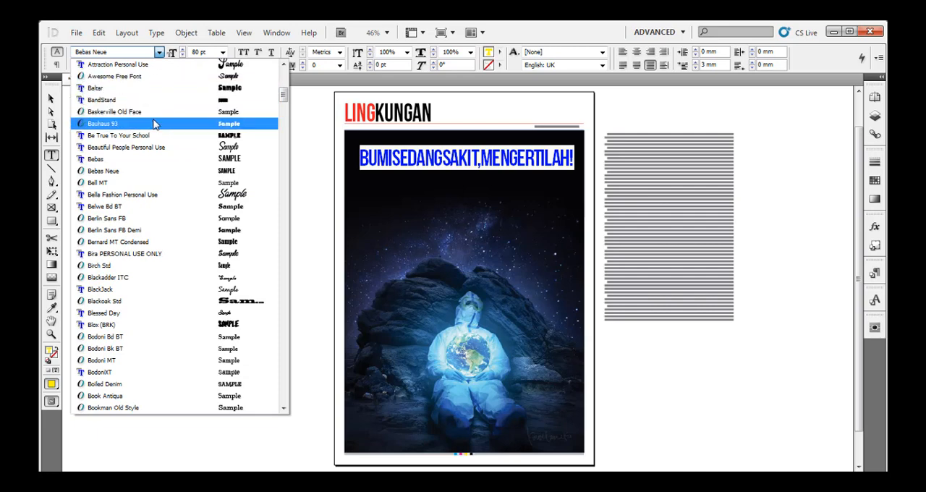
click(125, 53)
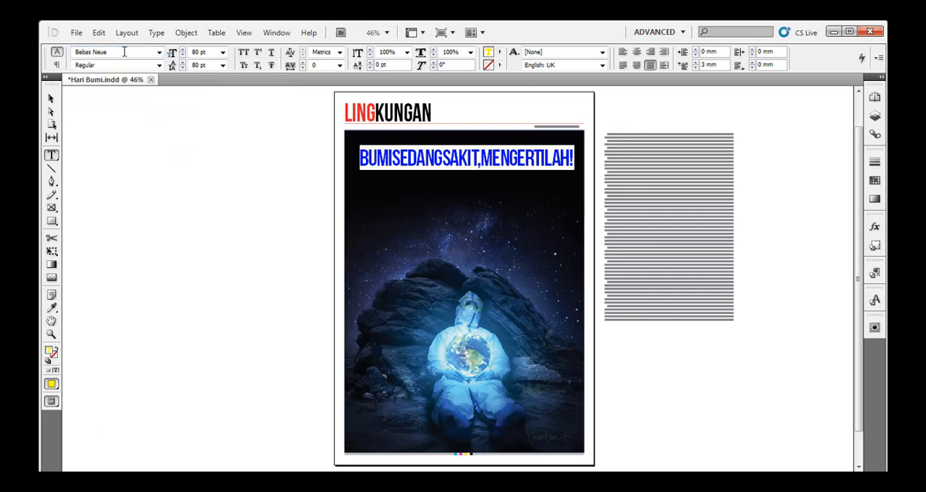
triple_click(125, 52)
text(Bebas)
key(Return)
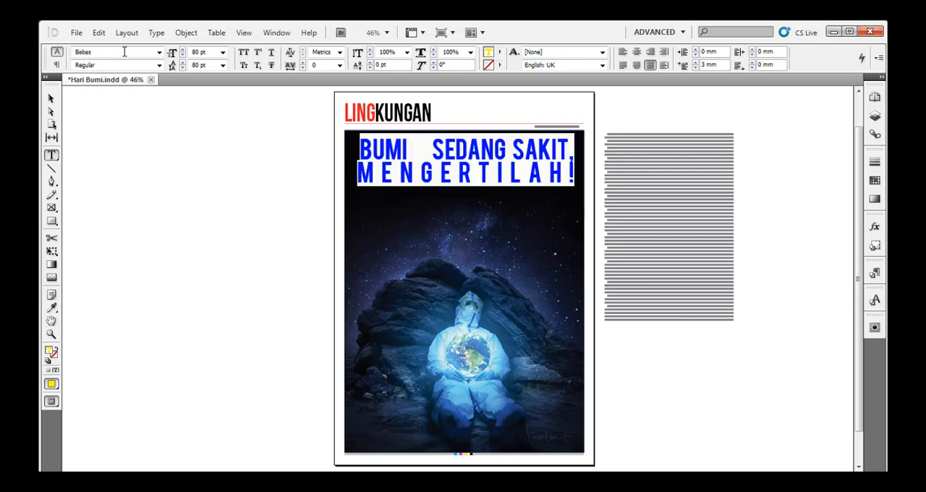
Centre the headline in its frame and set its font to Bebas Neue.
key(ctrl+shift+c)
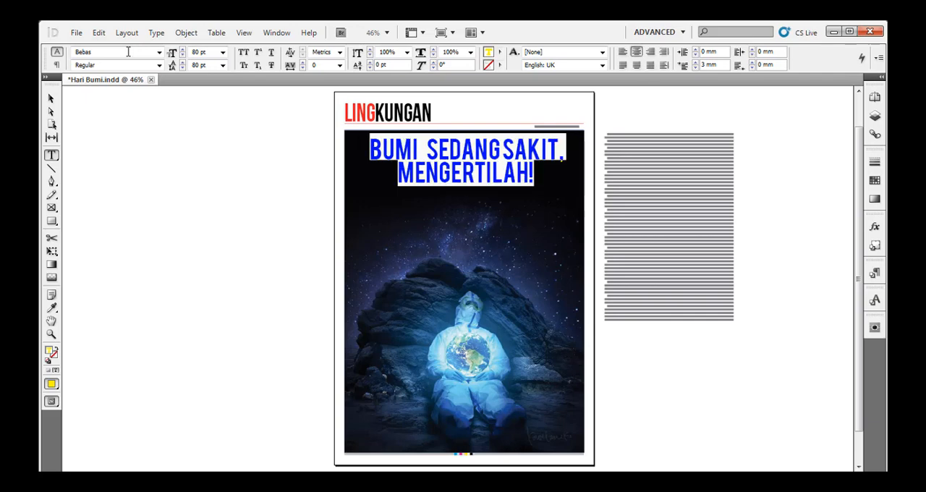
click(482, 167)
key(ctrl+a)
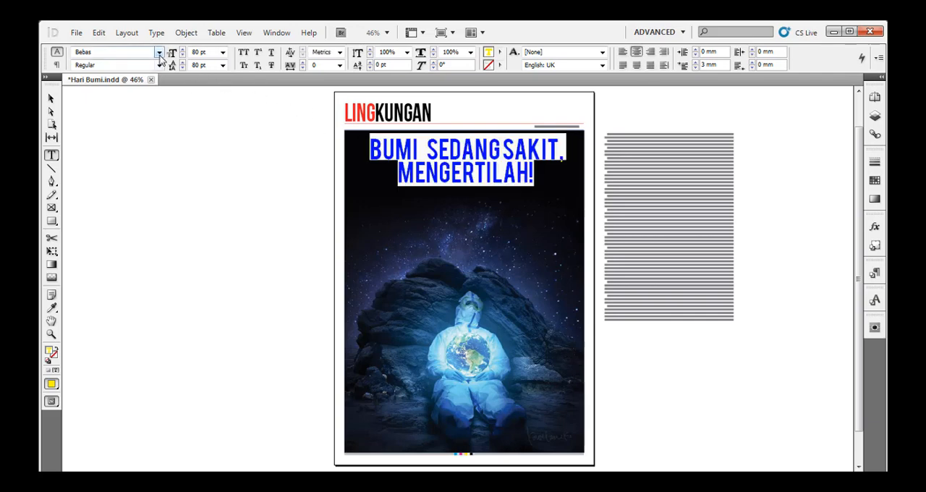
click(159, 52)
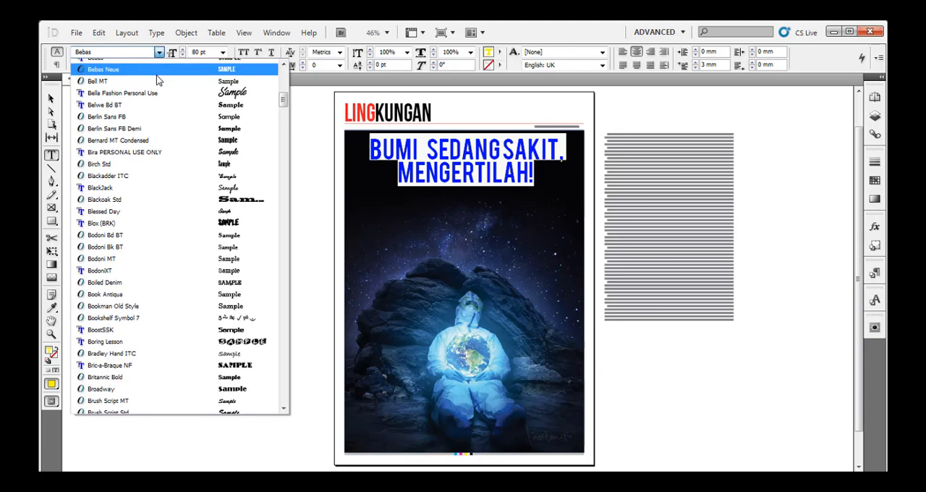
click(157, 76)
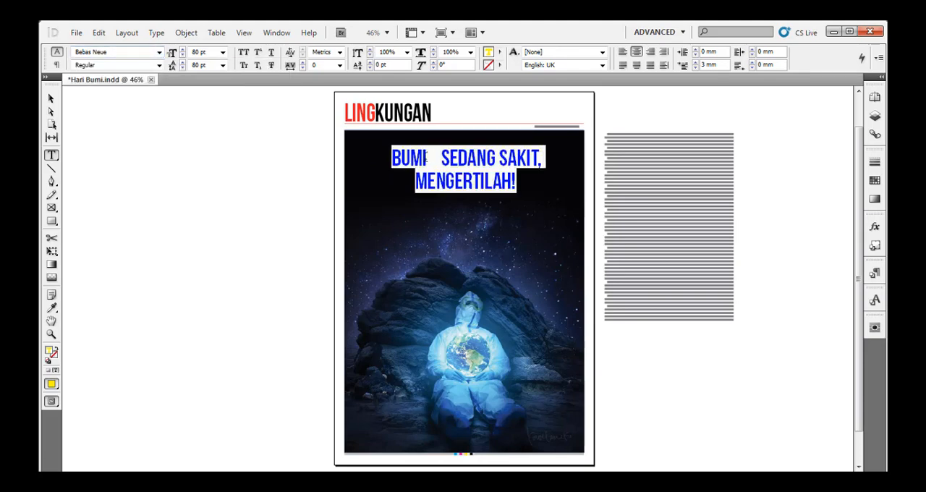
click(477, 168)
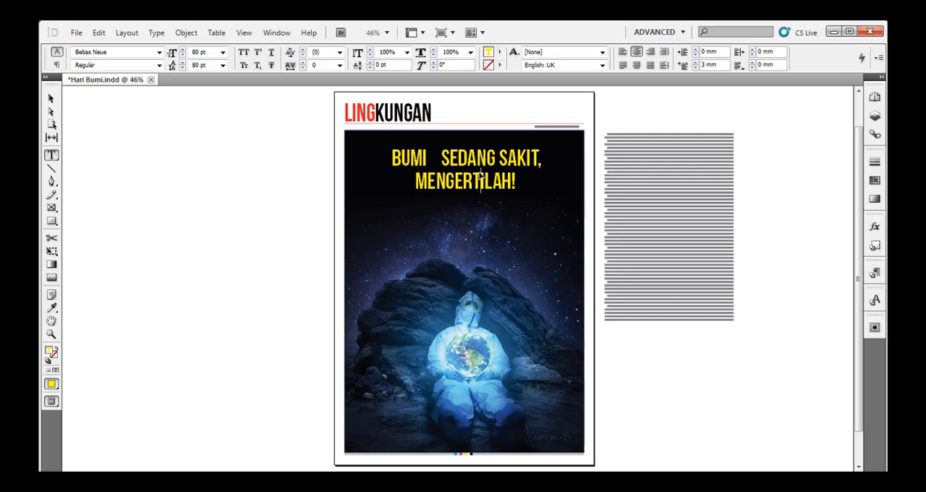
Delete the extra spaces between BUMI and SEDANG in the headline.
key(ctrl+a)
click(438, 157)
key(BackSpace)
key(BackSpace)
key(BackSpace)
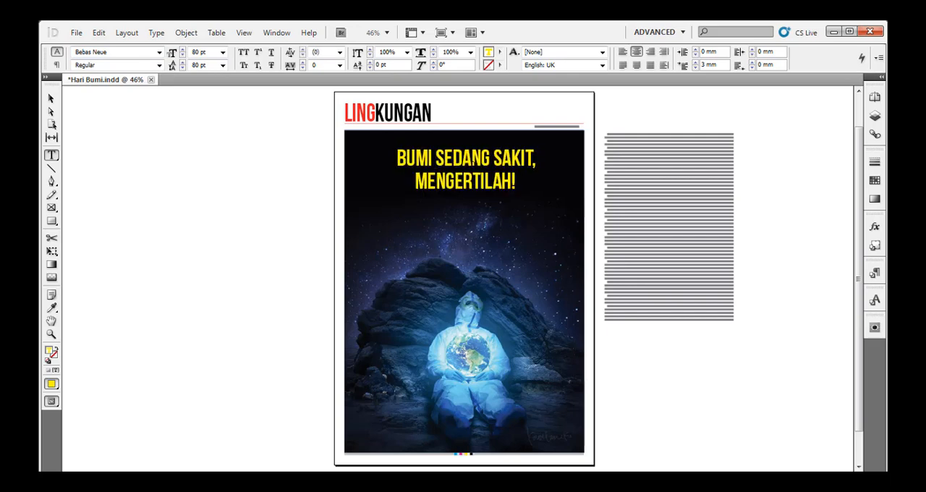
Shrink the headline's text frame to about 173 mm wide and 69 mm high, keeping the text size.
key(ctrl+a)
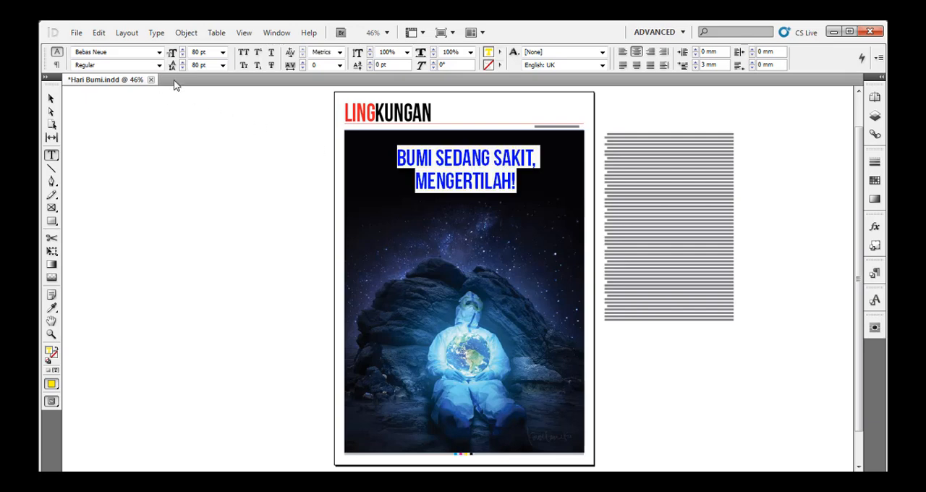
click(51, 98)
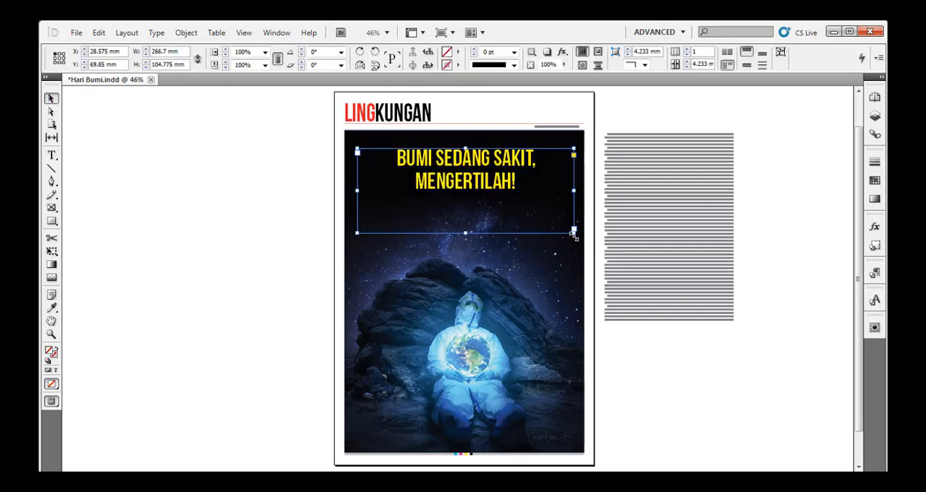
click(574, 237)
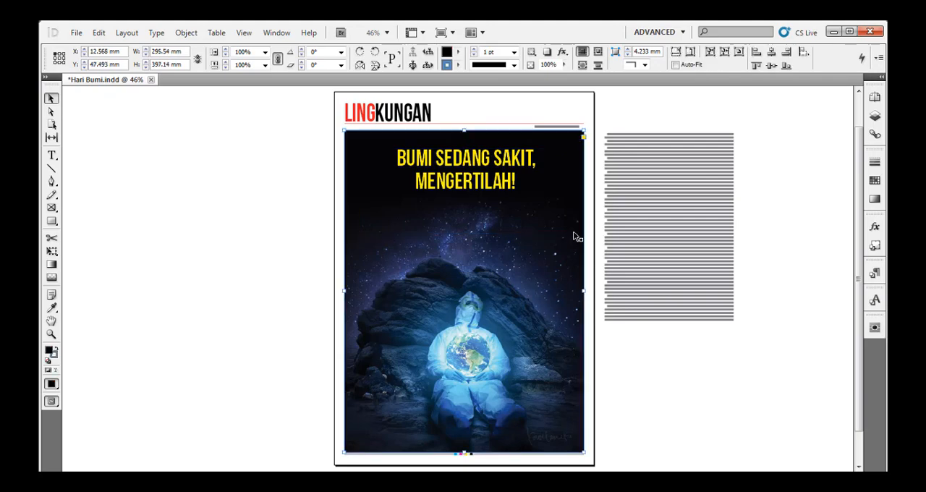
click(186, 144)
click(471, 181)
key(ctrl+equal)
key(ctrl+equal)
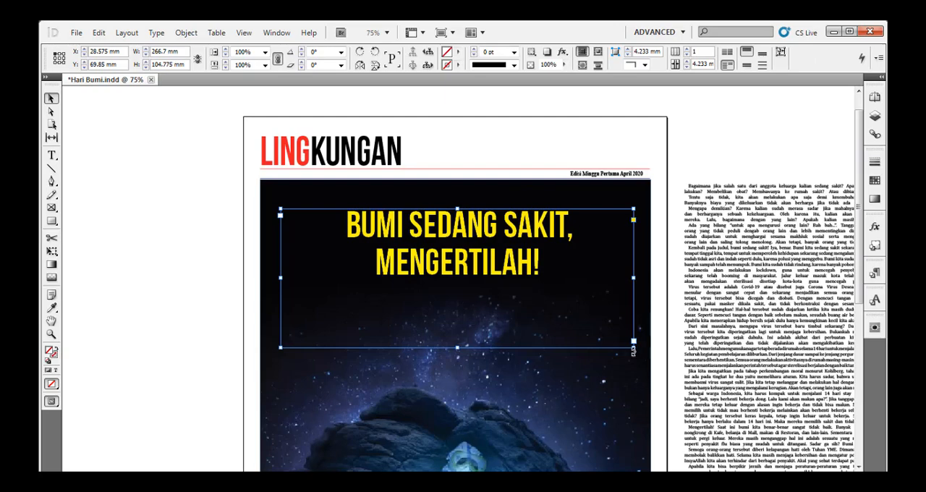
drag(634, 340, 510, 296)
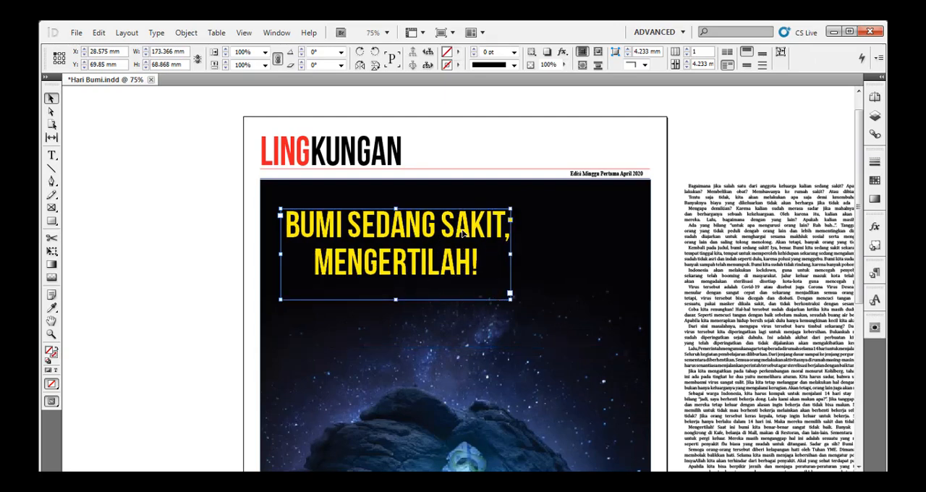
Move the headline frame up near the top centre of the picture and trim its height to about 55 mm.
drag(500, 221, 545, 206)
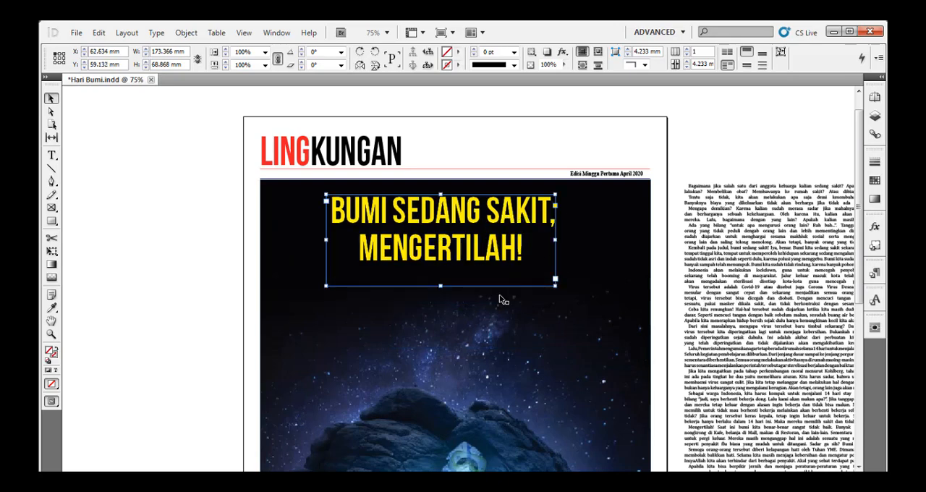
drag(441, 288, 442, 268)
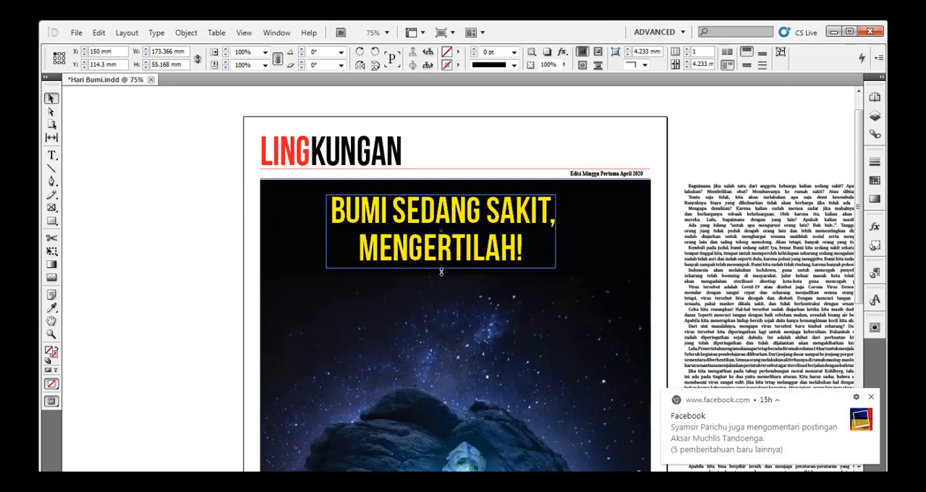
click(871, 398)
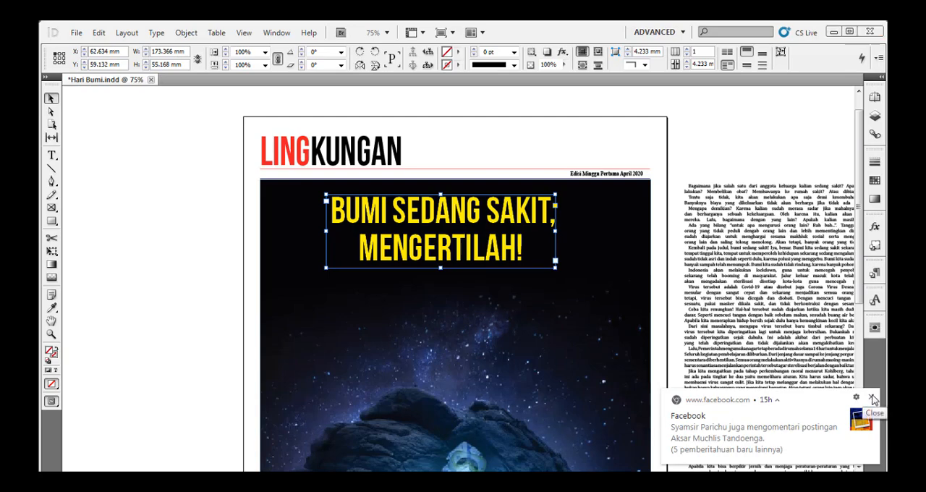
click(697, 159)
Align the headline frame and the background picture on their horizontal centres.
drag(592, 246, 539, 196)
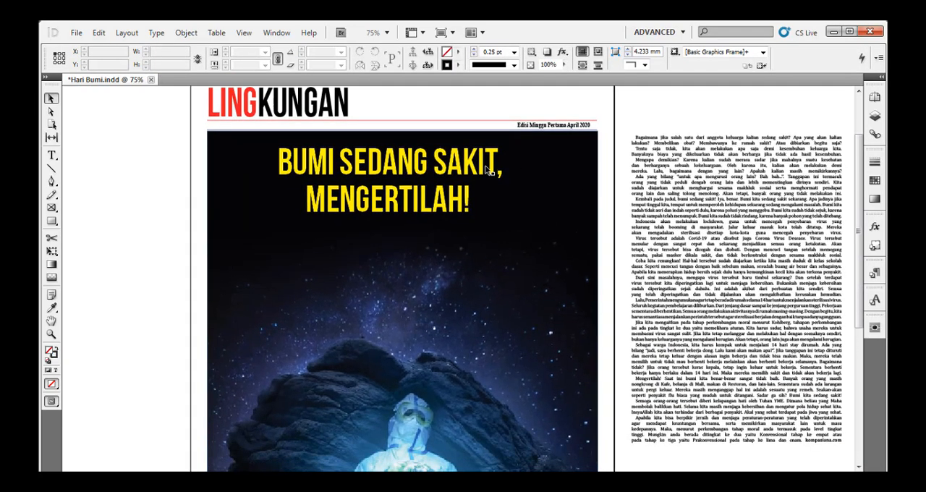
drag(489, 169, 502, 169)
click(670, 125)
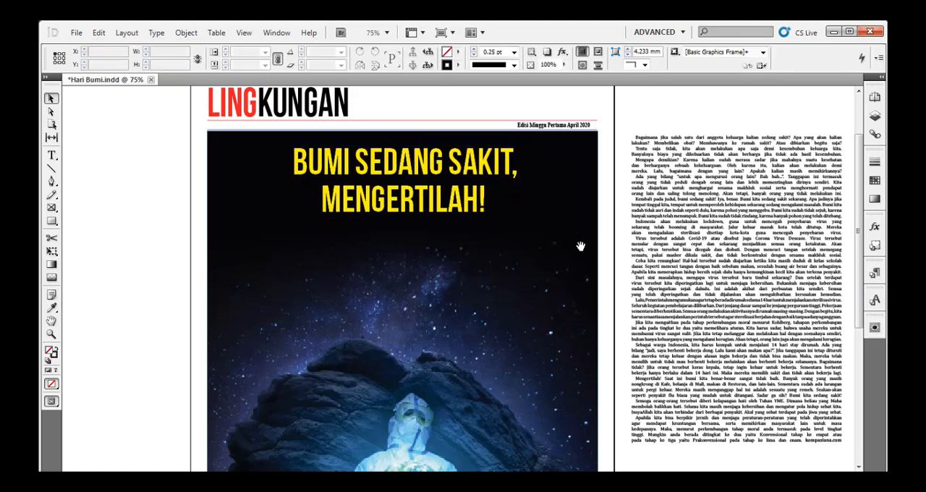
click(505, 167)
shift+click(566, 202)
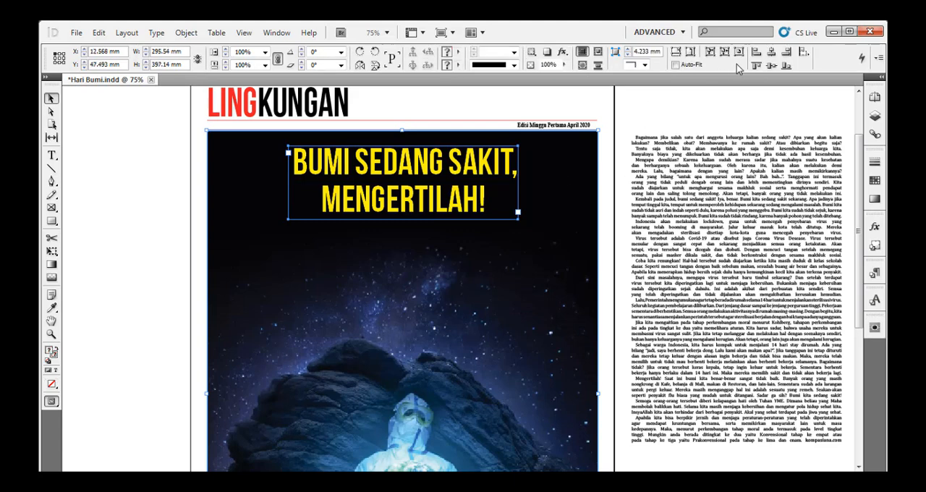
click(772, 53)
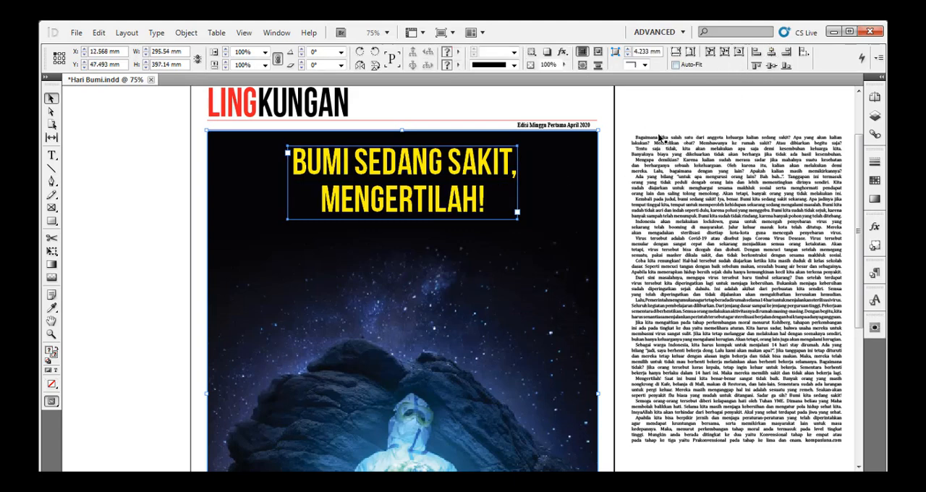
click(663, 122)
Justify all the article text with the last lines aligned left.
click(696, 190)
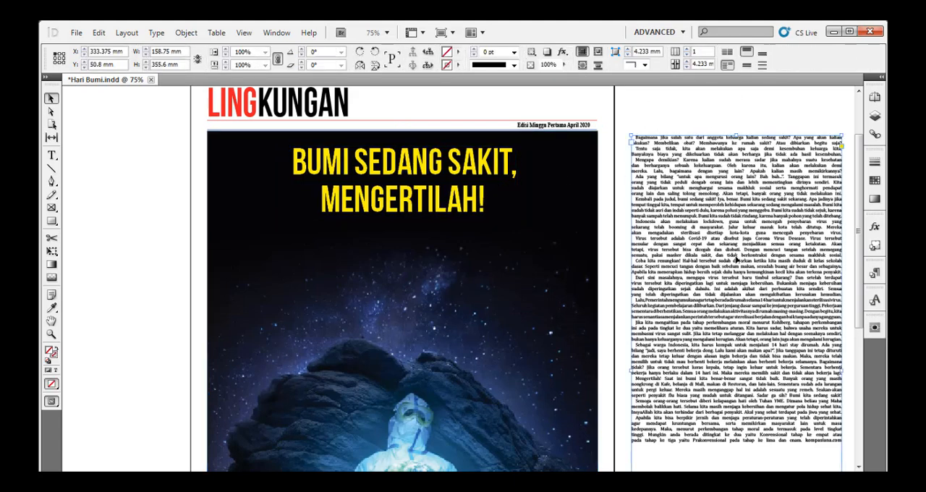
double_click(696, 190)
key(ctrl+a)
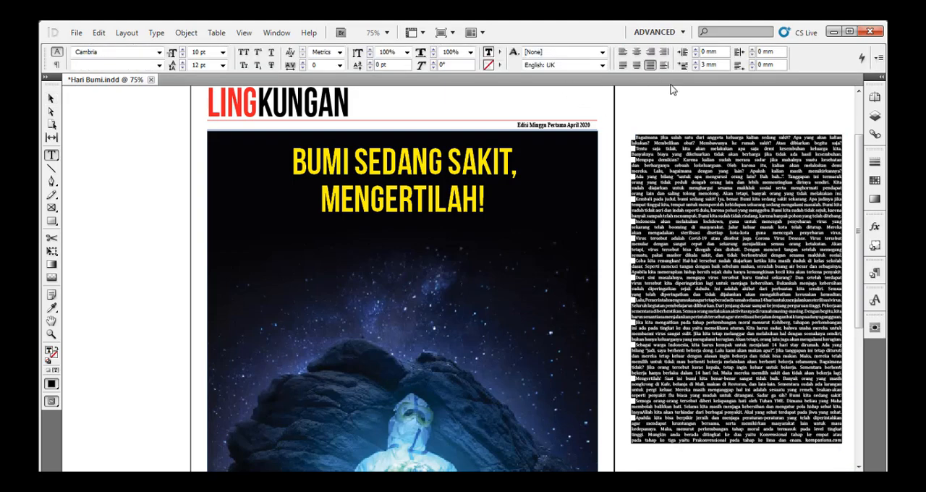
click(623, 64)
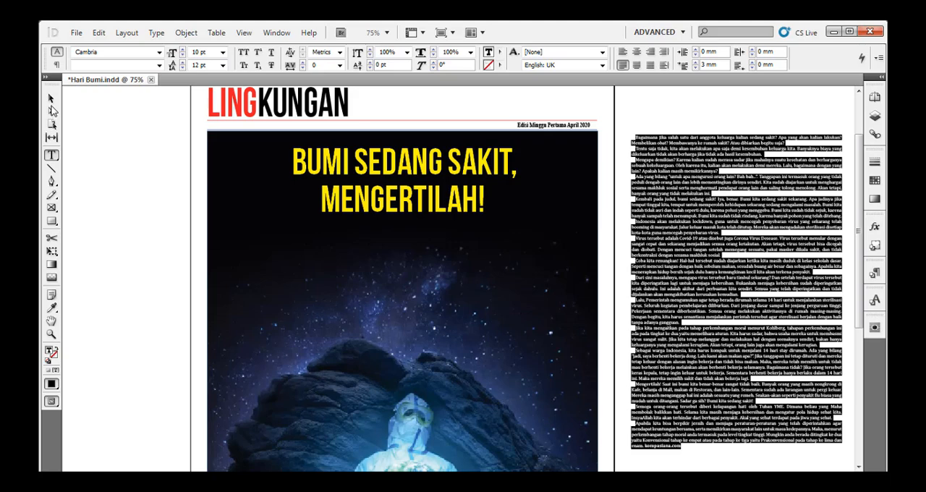
click(52, 102)
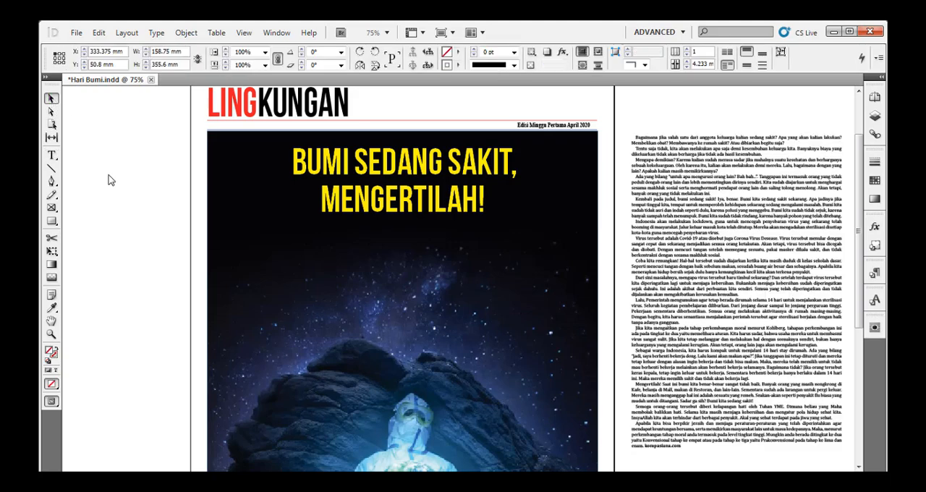
click(122, 164)
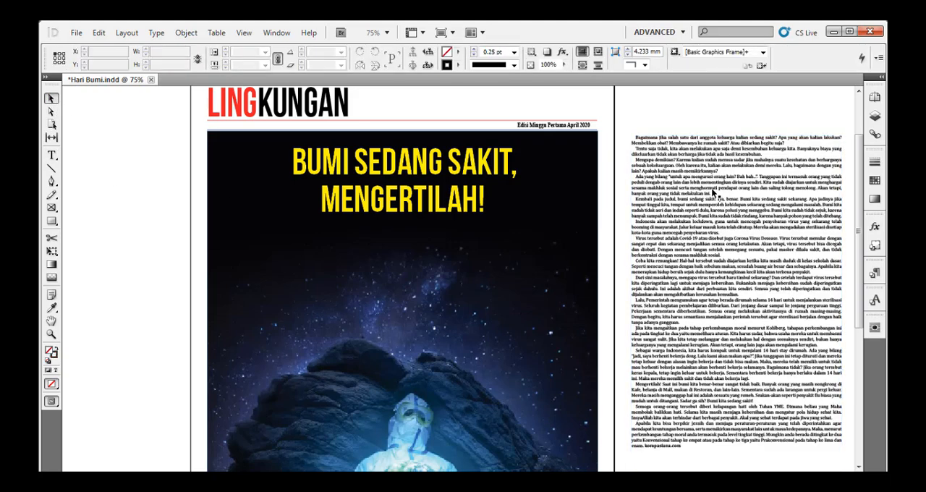
Place the article frame on the left side of the picture, about X 19 mm and Y 89 mm, and narrow it to about 76 mm.
drag(711, 187, 320, 244)
scroll(390, 271, down, 1)
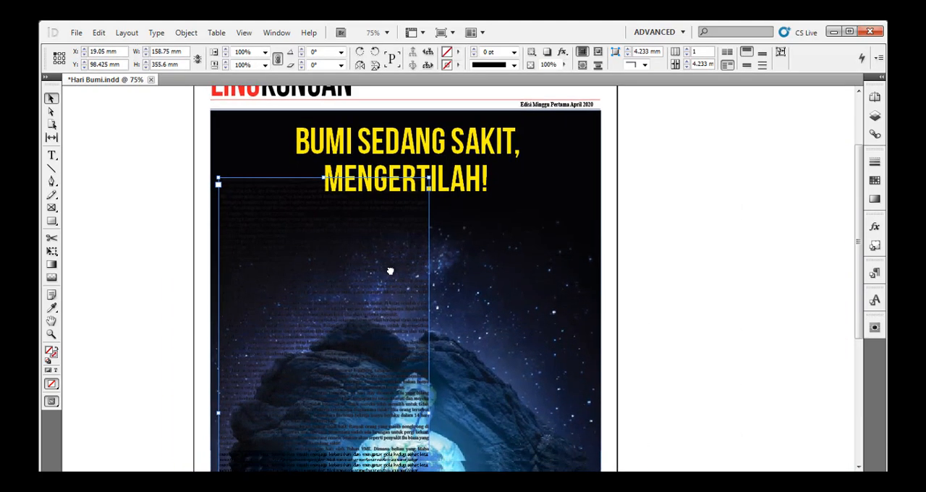
scroll(391, 271, down, 1)
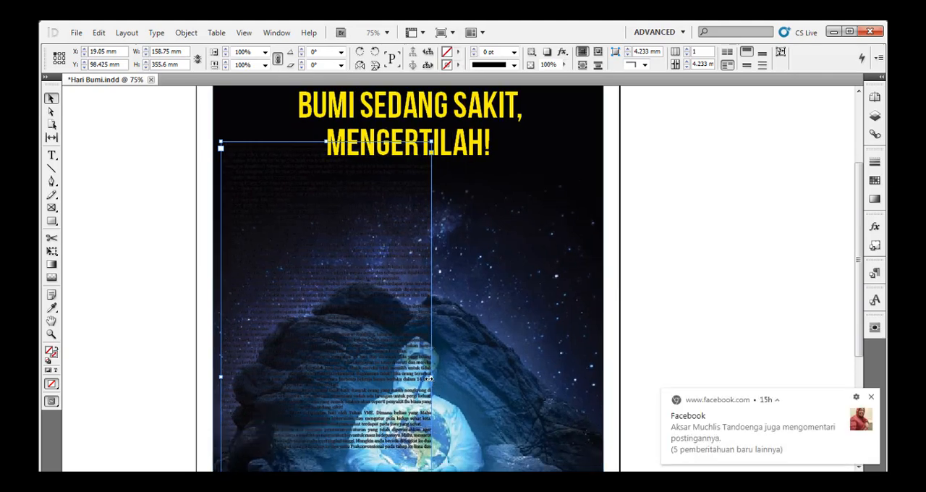
drag(432, 377, 321, 329)
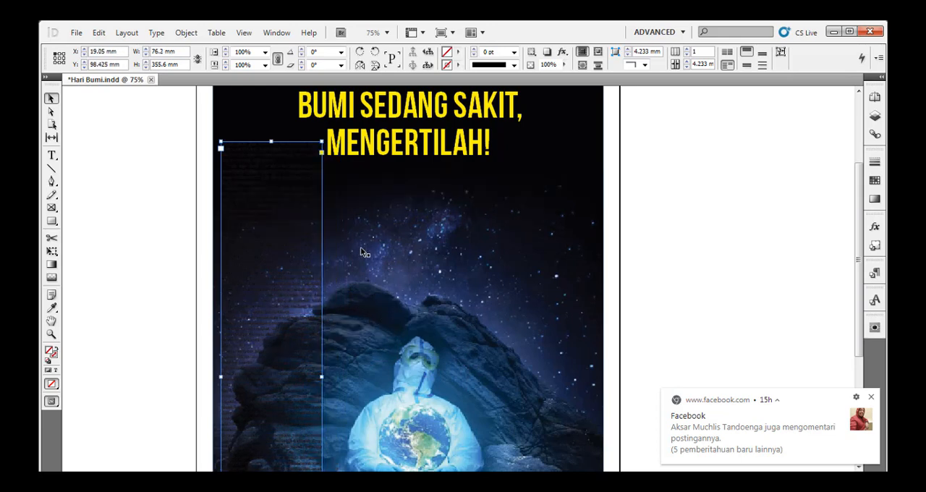
drag(297, 215, 292, 202)
Shorten the article frame from its lower edge to about 181 mm high and narrow it to about 73 mm.
scroll(264, 344, down, 4)
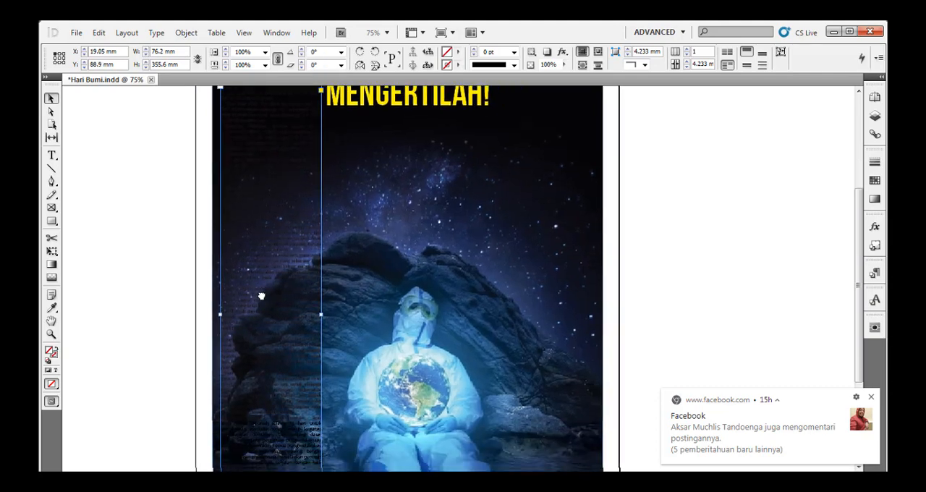
scroll(282, 350, down, 4)
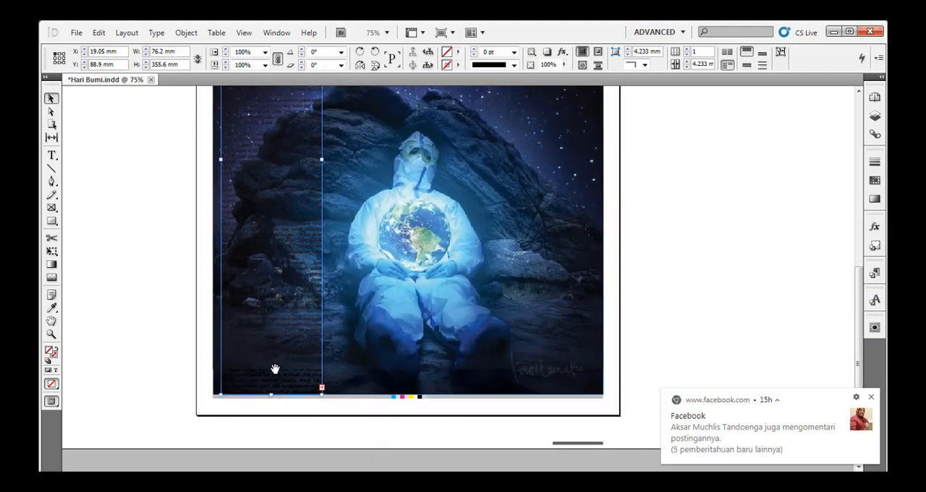
drag(272, 394, 268, 273)
key(ctrl+z)
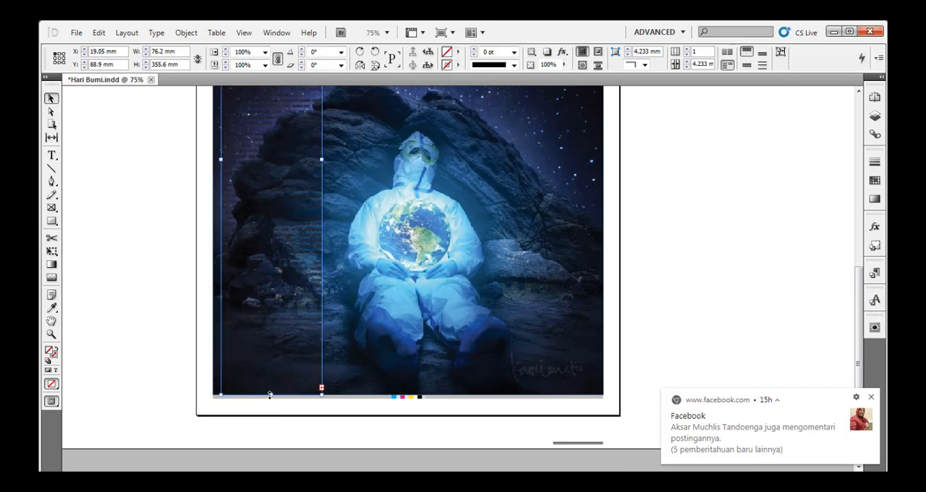
drag(273, 393, 296, 150)
key(space)
drag(319, 199, 300, 349)
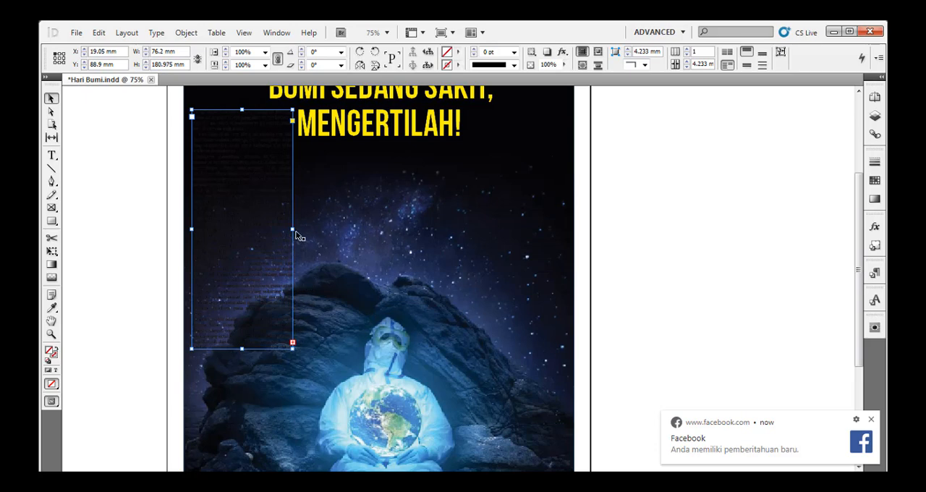
drag(292, 229, 290, 346)
Thread the overset article text into a middle frame about 124 × 152 mm below the headline and a right-hand frame about 70 × 200 mm.
click(288, 343)
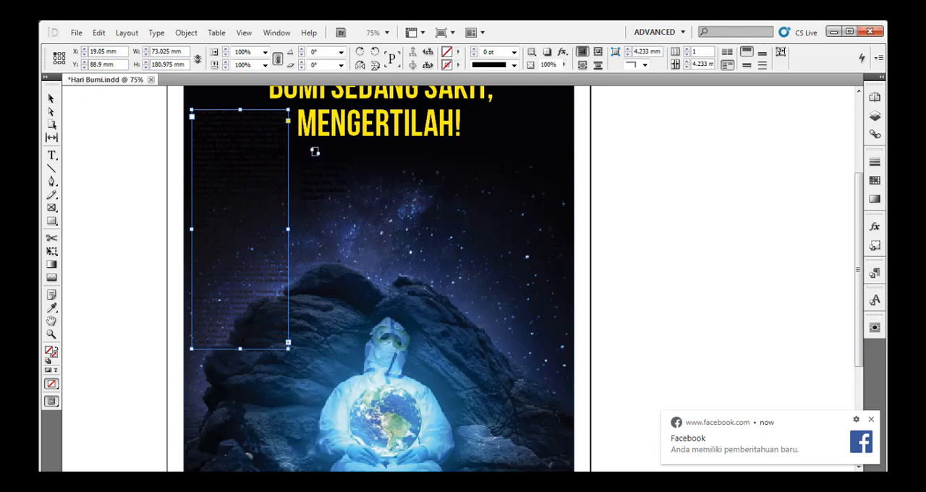
drag(297, 146, 460, 351)
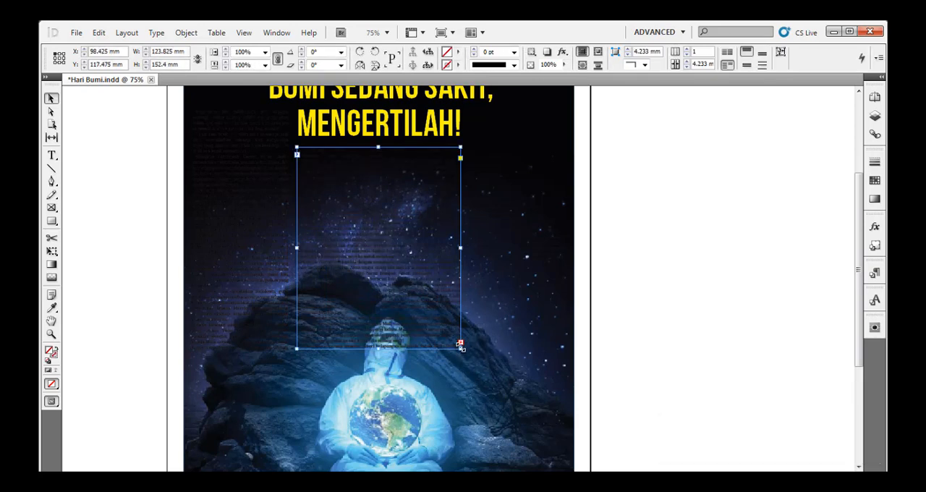
click(462, 343)
drag(473, 110, 568, 375)
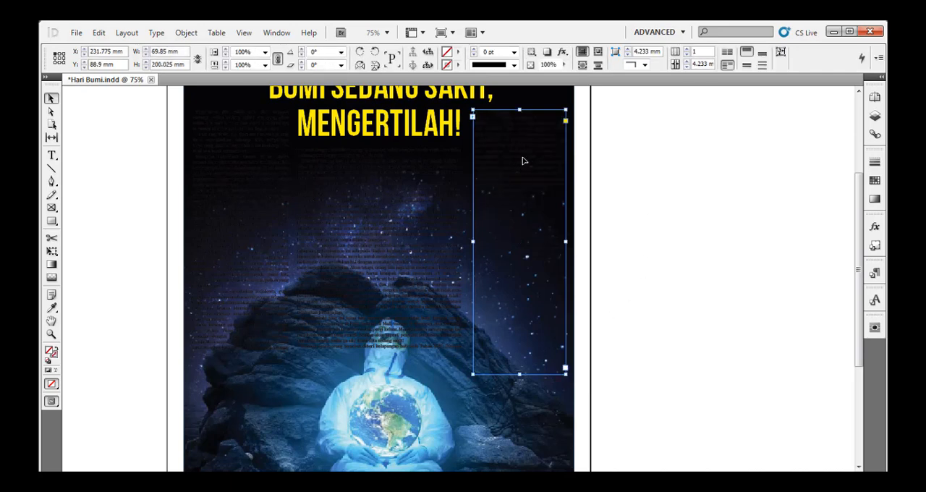
mouse_move(519, 158)
mouse_down()
mouse_move(519, 172)
mouse_move(518, 151)
mouse_up()
click(656, 153)
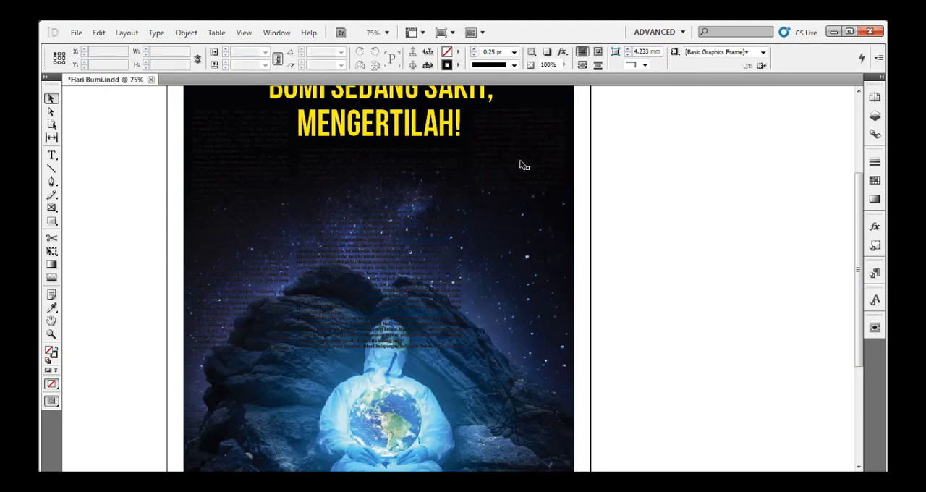
Colour the whole threaded article text with the [Paper] swatch.
double_click(520, 160)
key(ctrl+a)
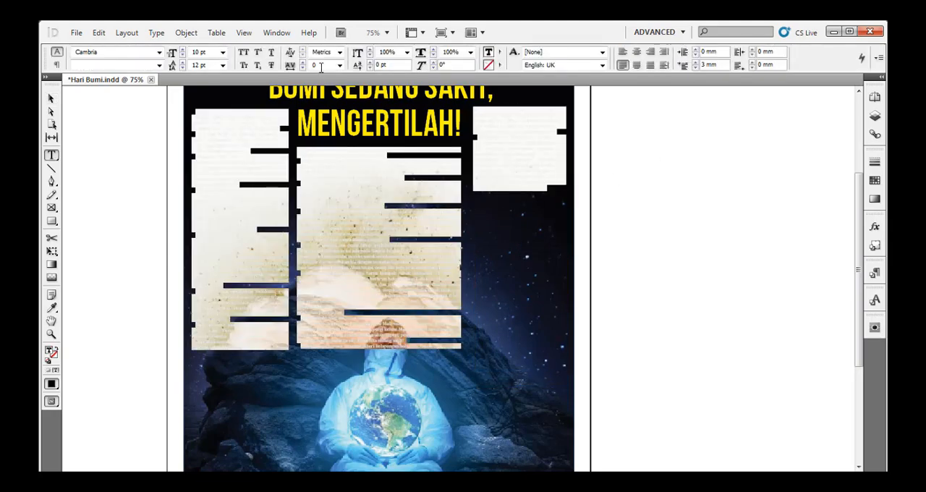
click(499, 53)
click(524, 103)
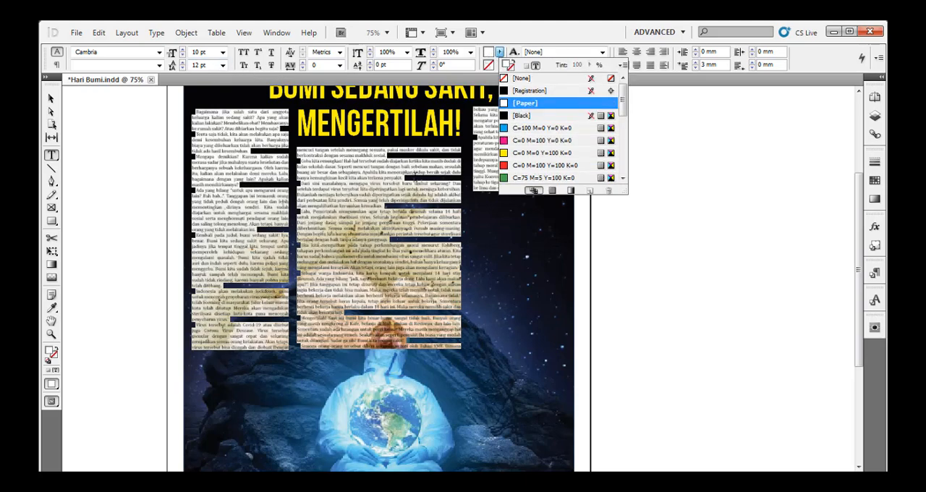
click(357, 226)
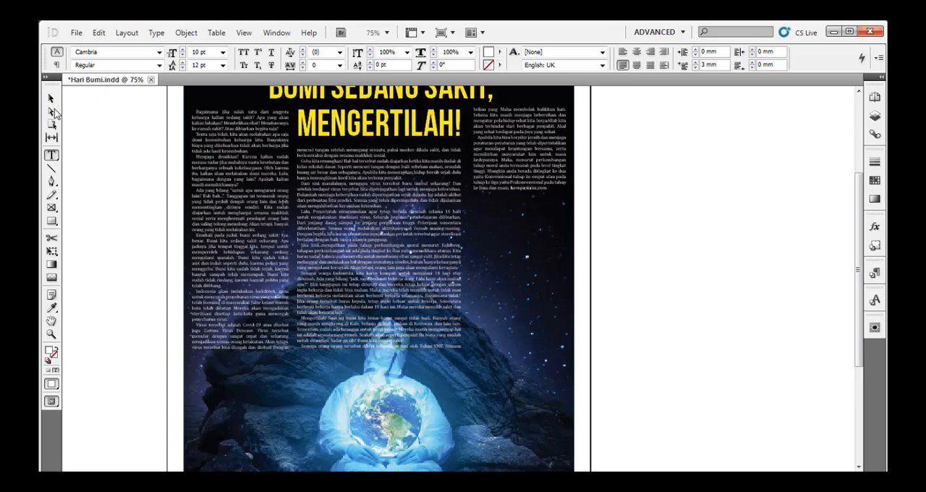
click(51, 99)
click(130, 214)
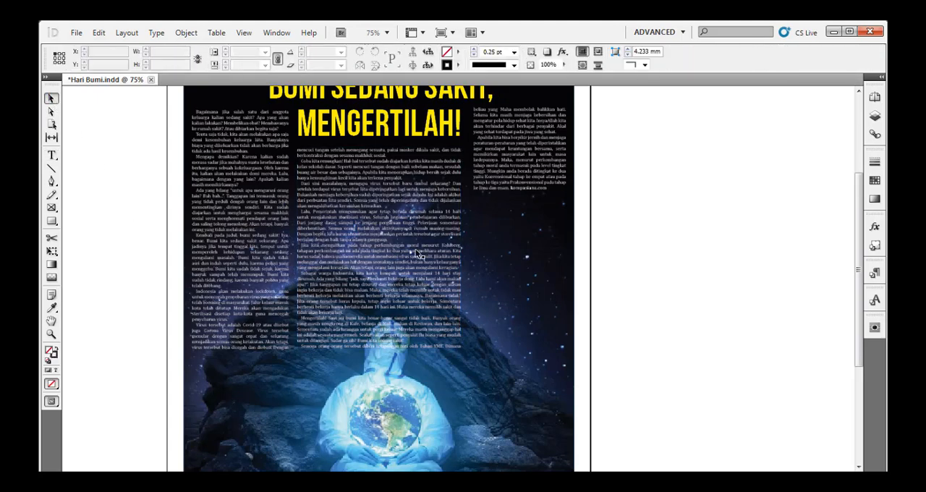
Split the middle article frame below the headline into 2 columns.
click(405, 221)
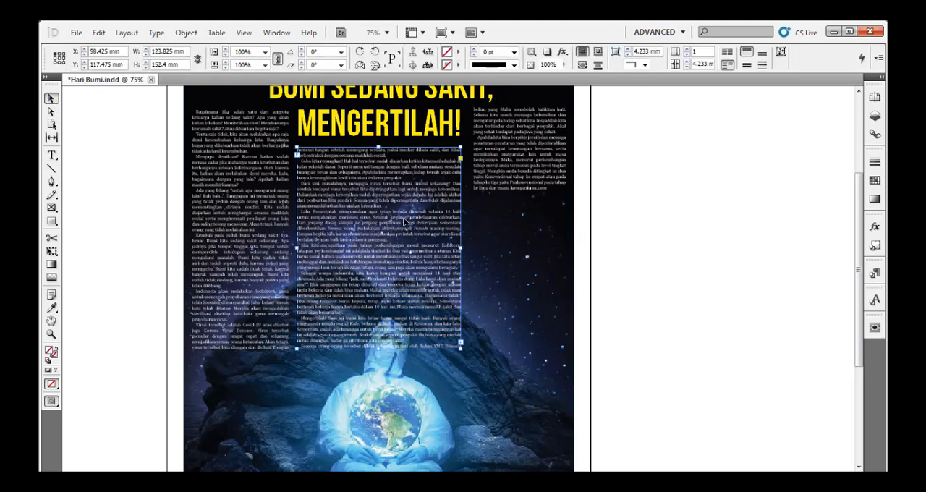
key(ctrl+b)
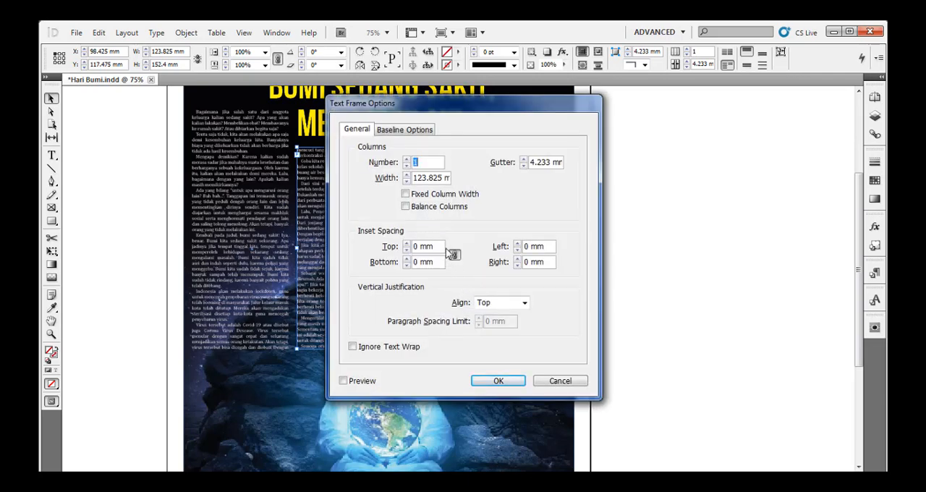
text(2)
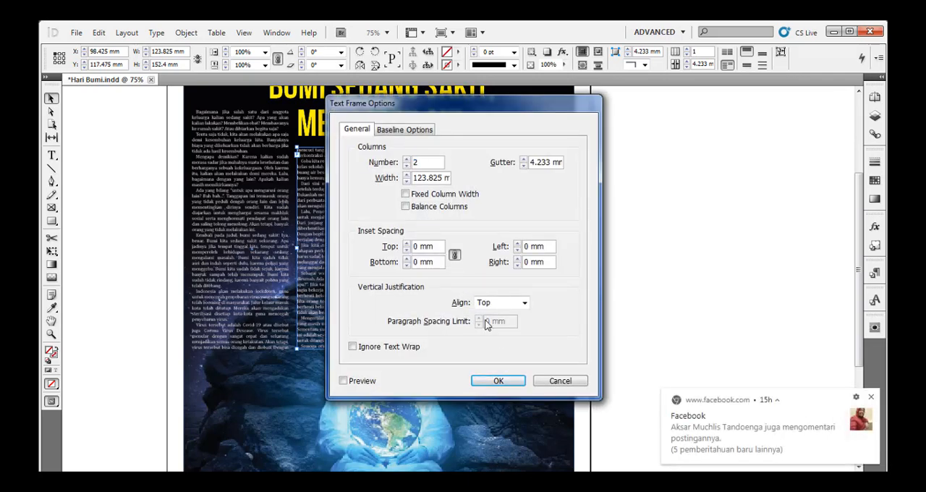
click(498, 383)
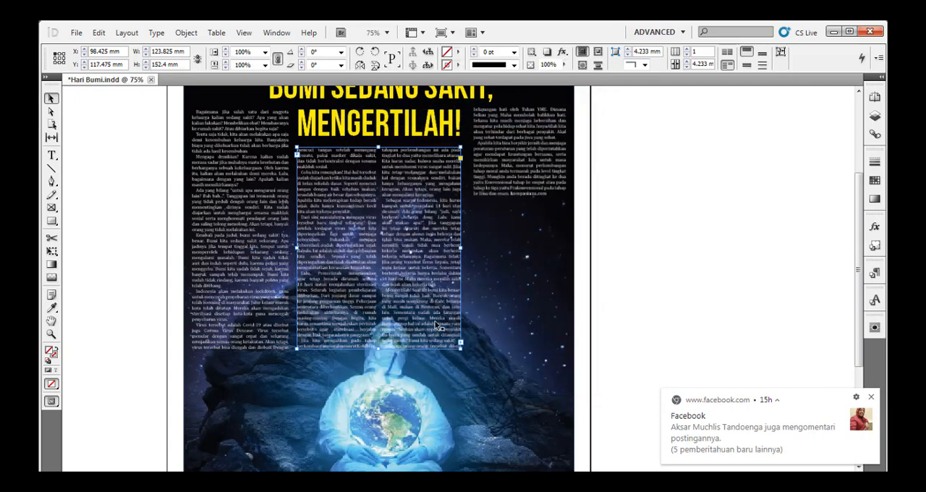
click(694, 193)
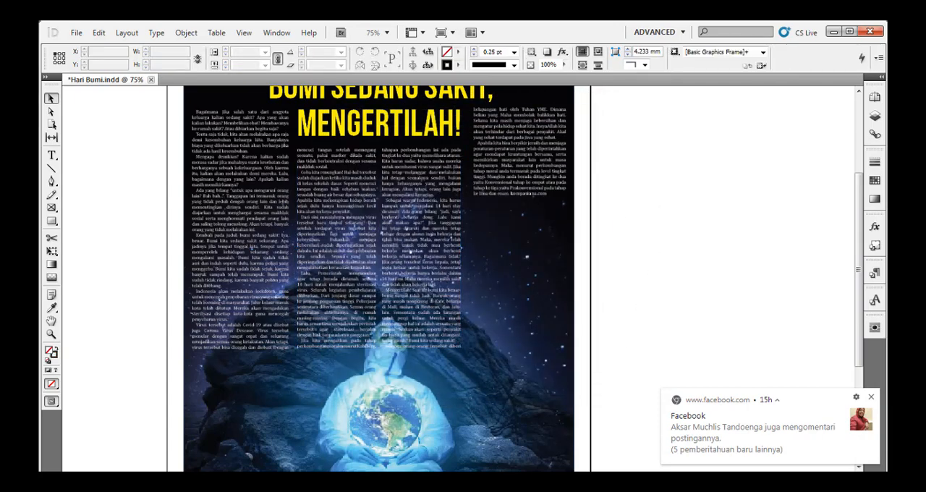
Switch to WordPad and add the line "Tekan Kontrol B untuk membuat dua kolom" below the existing note.
click(440, 483)
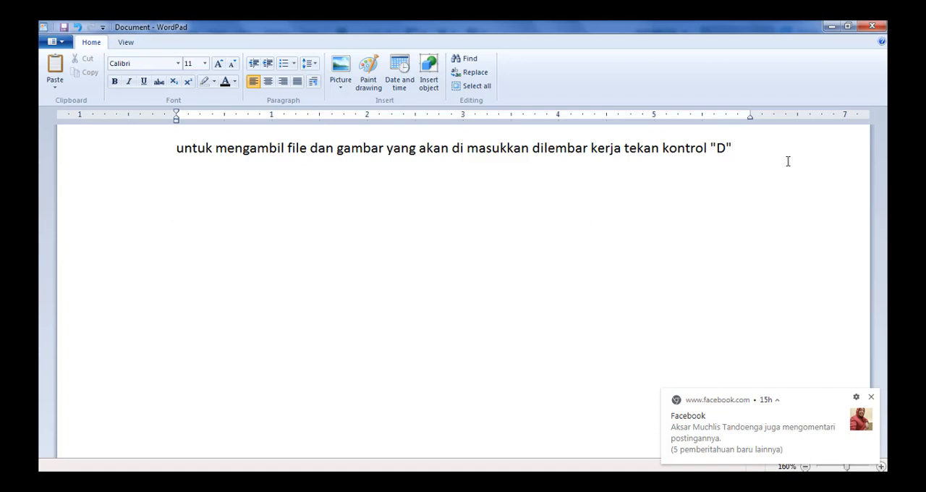
text(Tekan Kontrol)
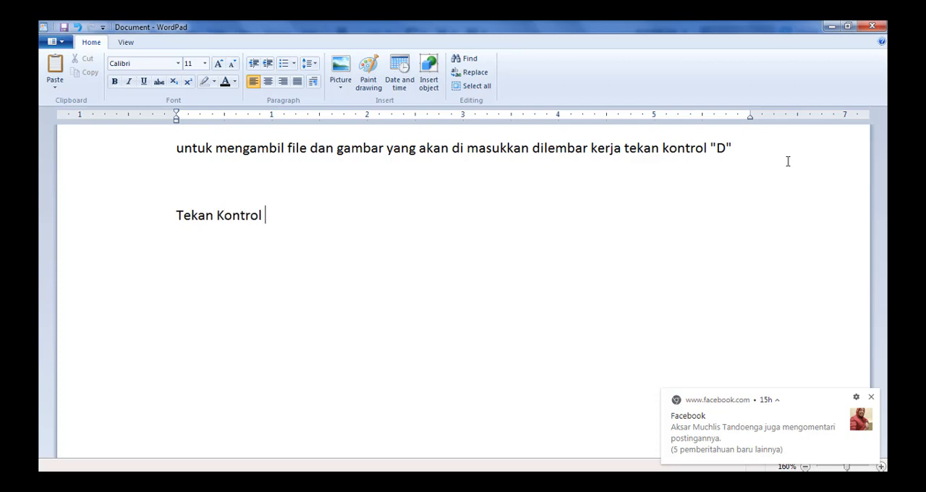
text( B untuk membuat)
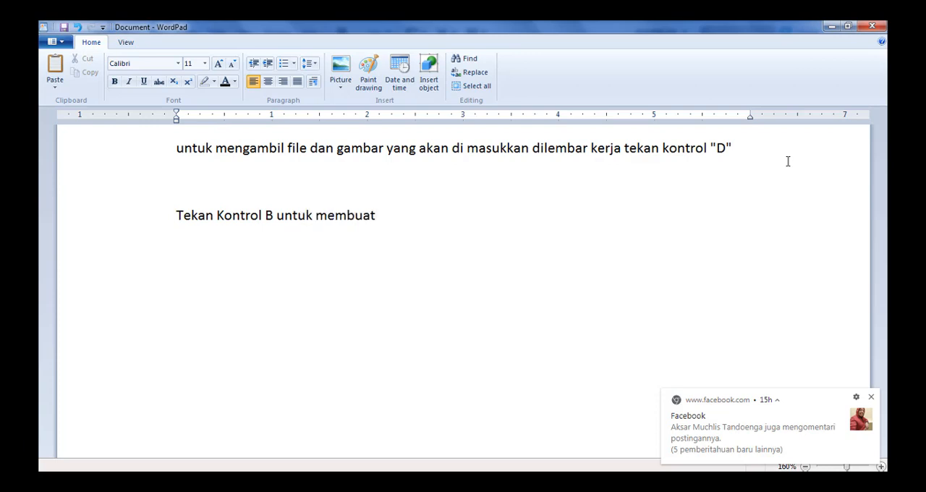
text(a kolom)
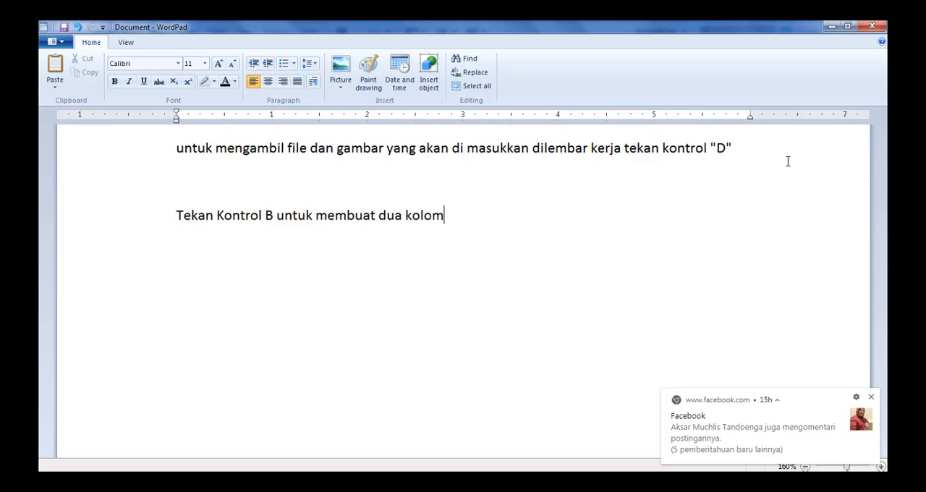
Put quotation marks around the B in the new note line and return to InDesign.
key(ctrl+Left)
key(ctrl+Left)
key(ctrl+Left)
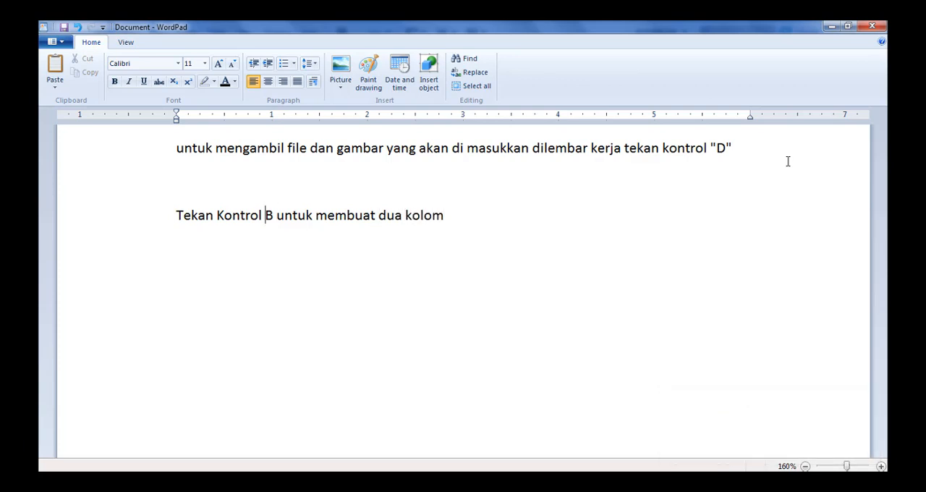
text("B)
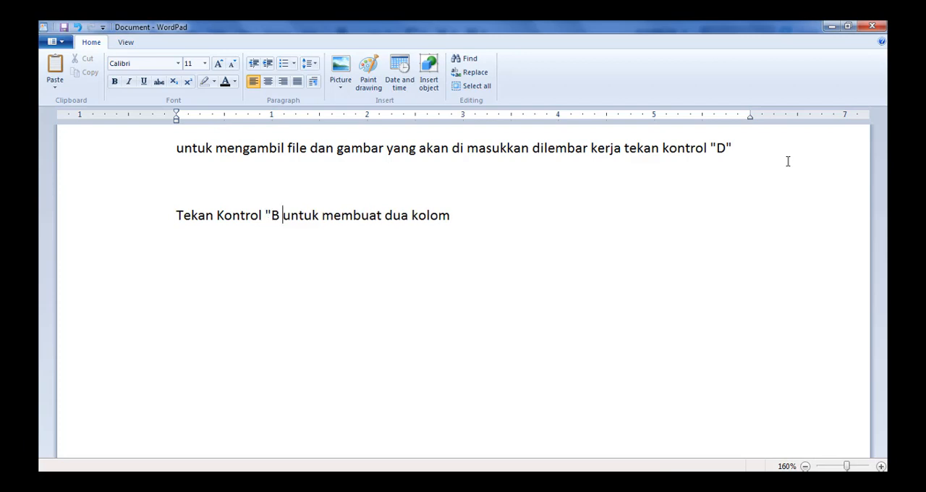
text(")
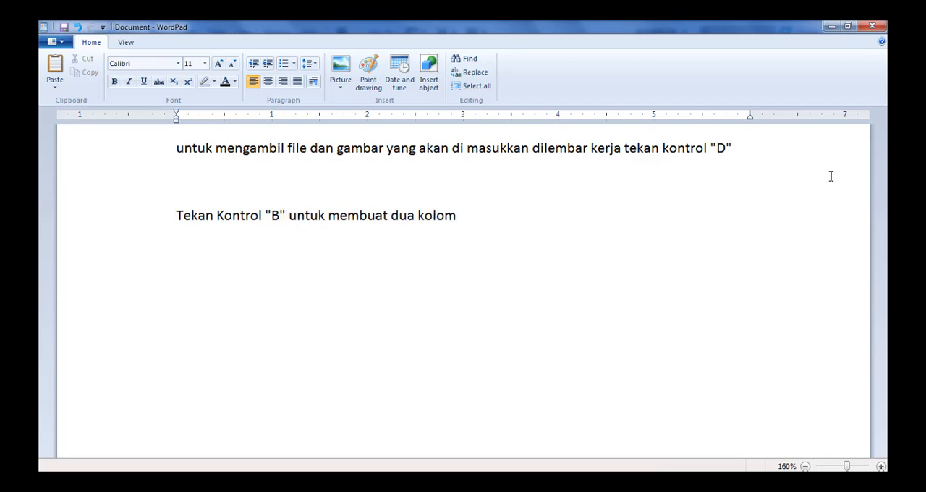
click(523, 231)
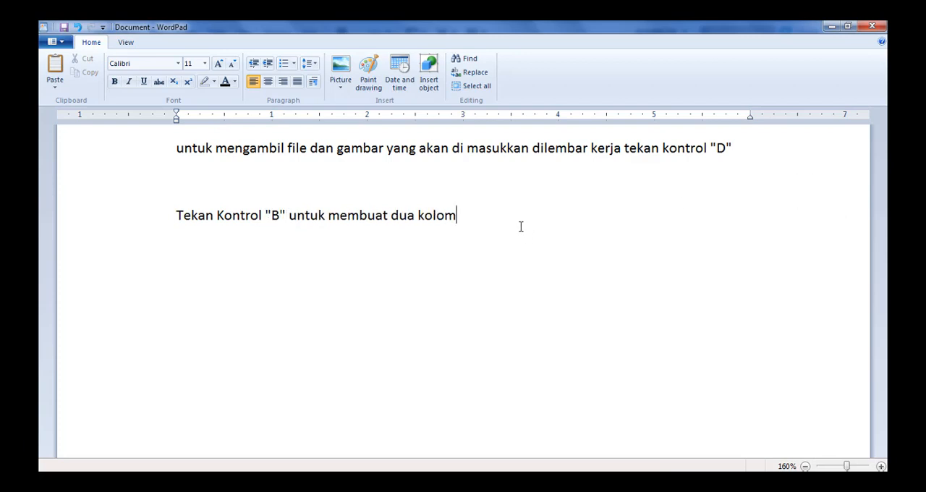
click(829, 27)
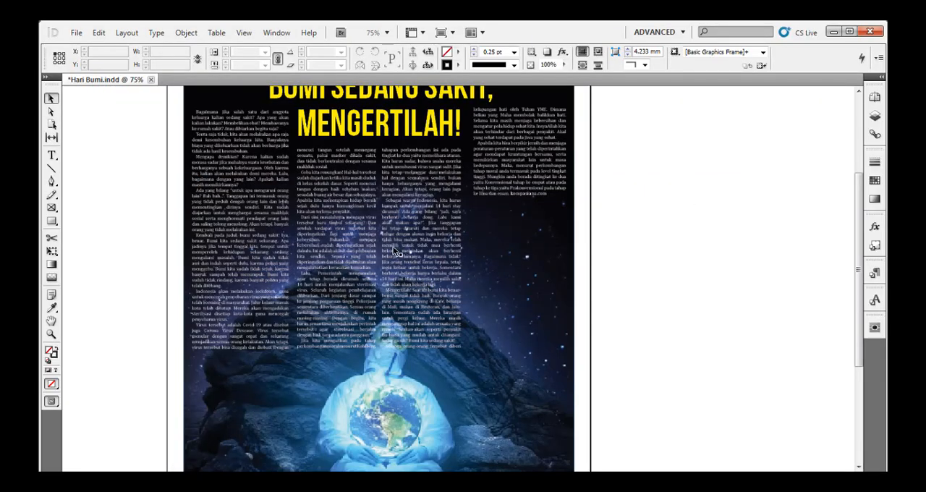
click(411, 243)
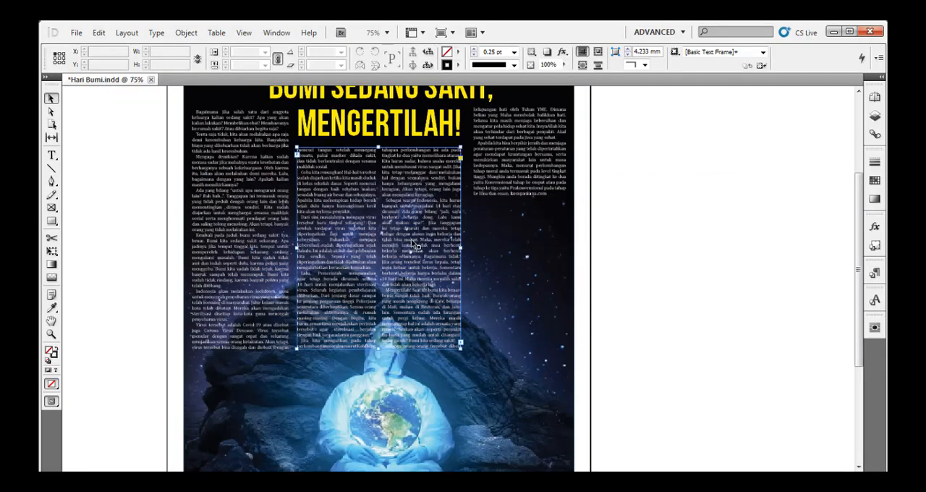
click(665, 188)
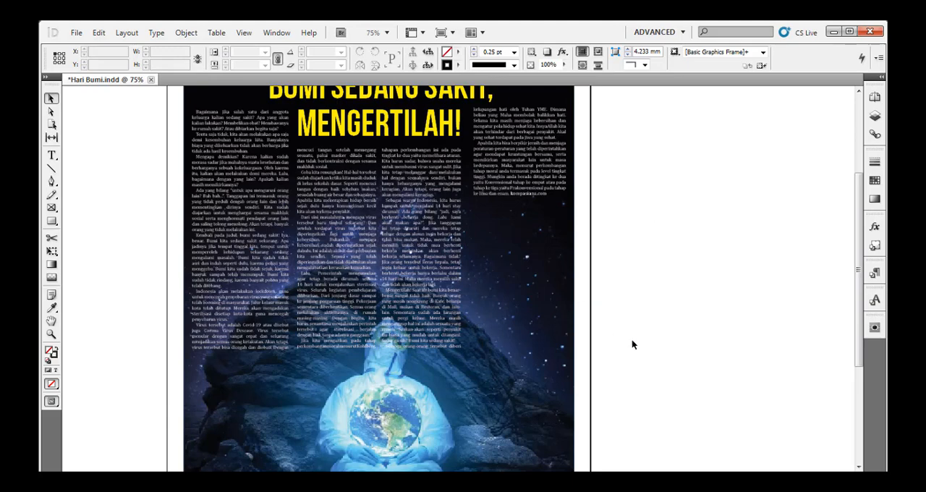
key(space)
drag(644, 378, 643, 328)
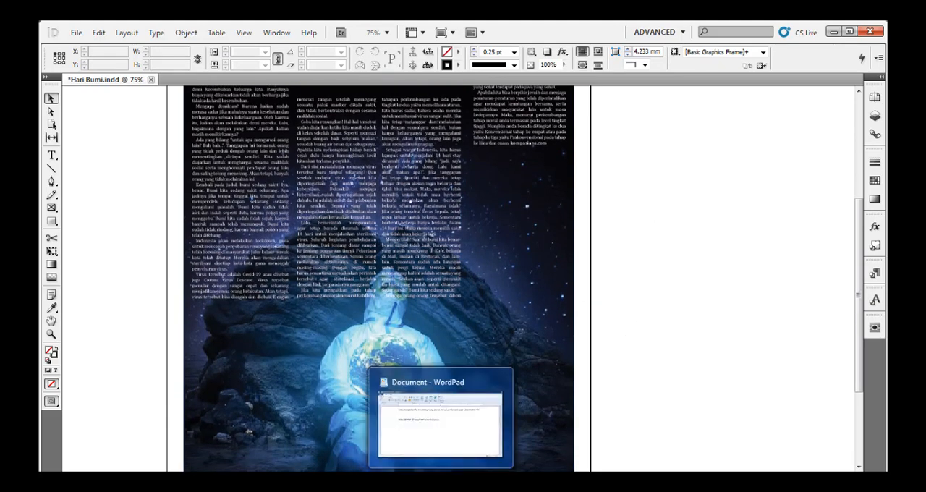
Add the line "sekarang kita akan membuat tulisan mengikuti gambar... perhatikan" to the WordPad note and return to InDesign.
click(441, 483)
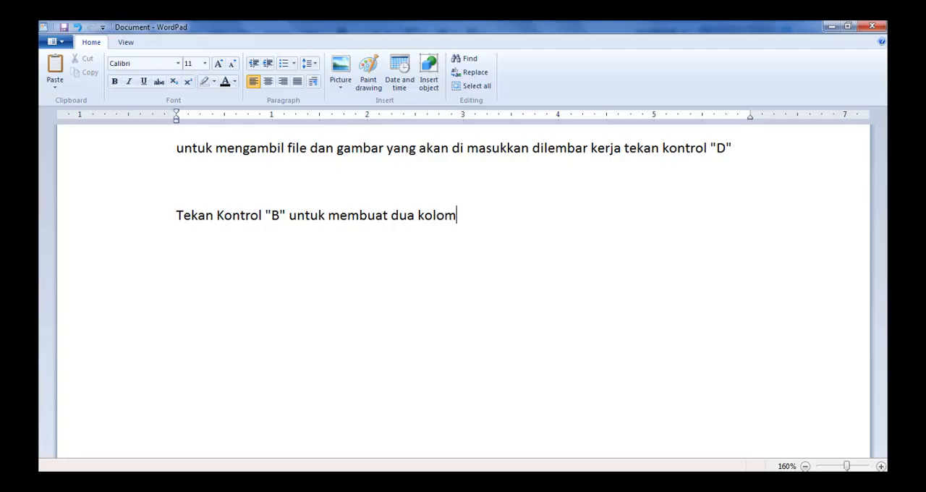
key(Return)
text(sekarang kita a)
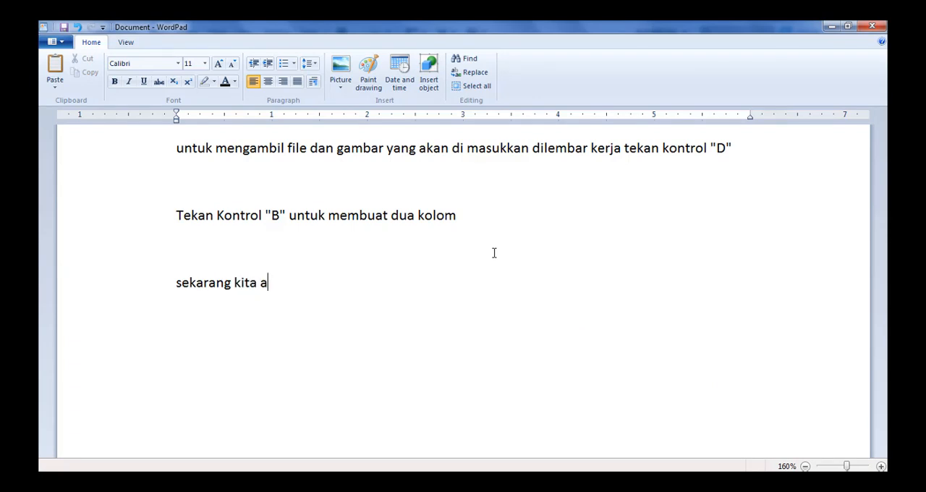
text(kan membuat )
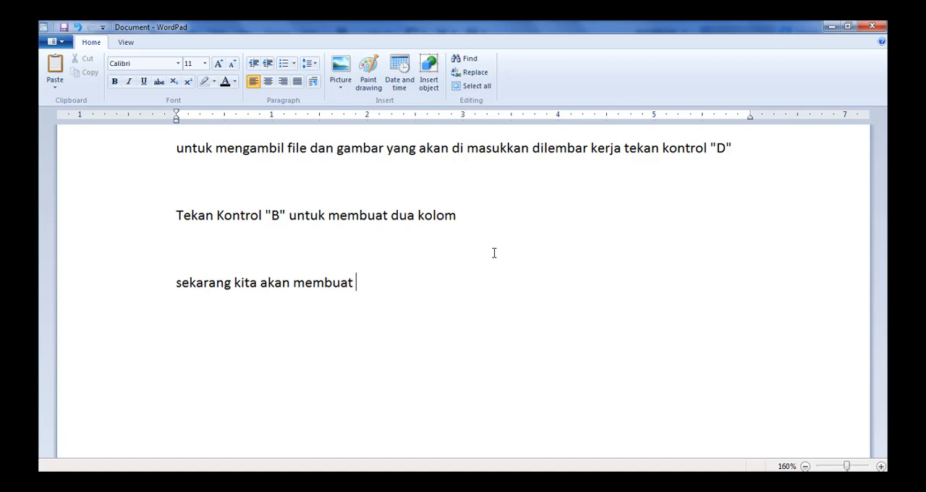
text(tulisan me)
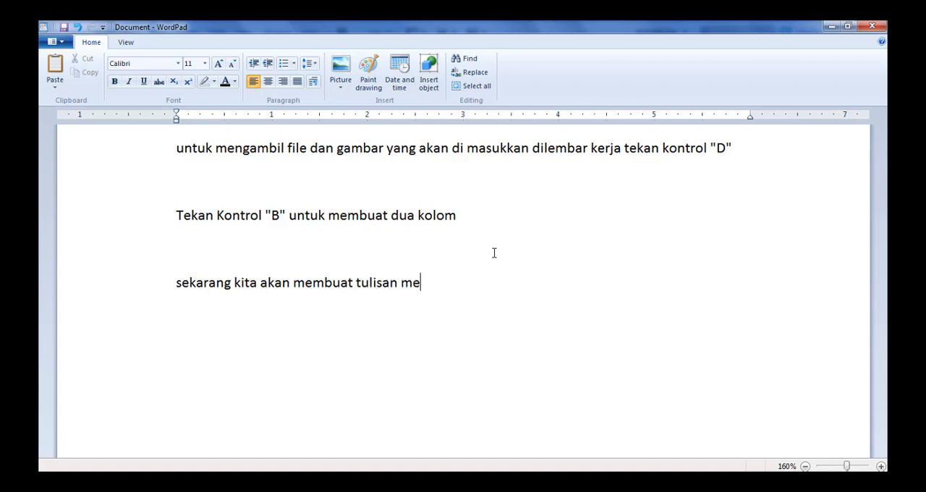
text(ngikuti gambar.)
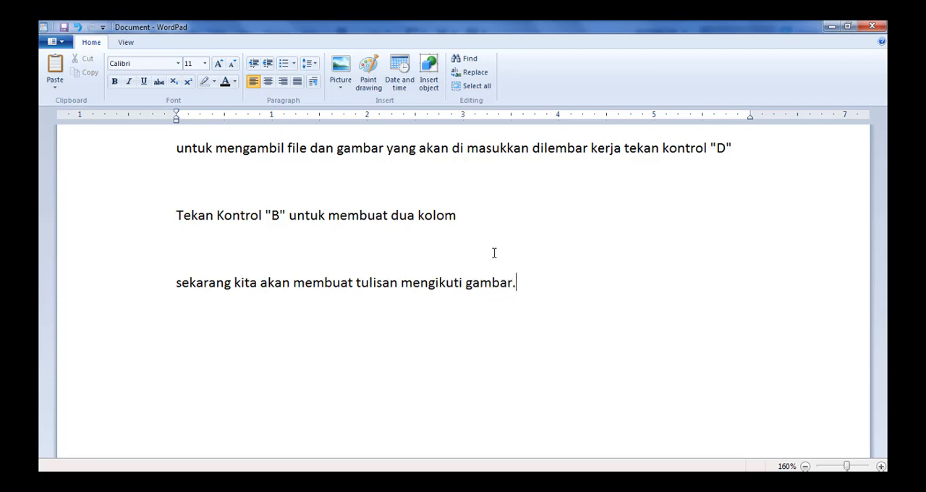
text(..)
text( perhatikan.)
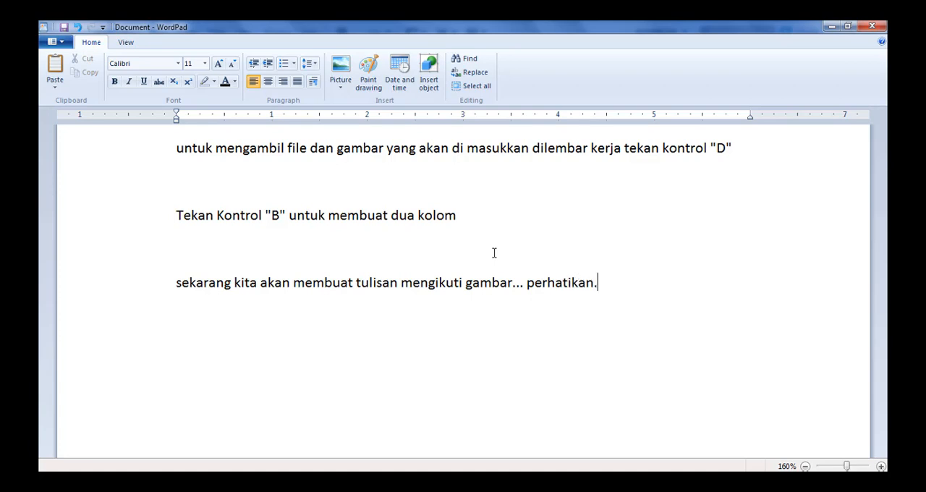
click(830, 27)
Trace the rock's left slope and both summits with the Pen tool, starting at the rock's lower left edge.
key(ctrl+equal)
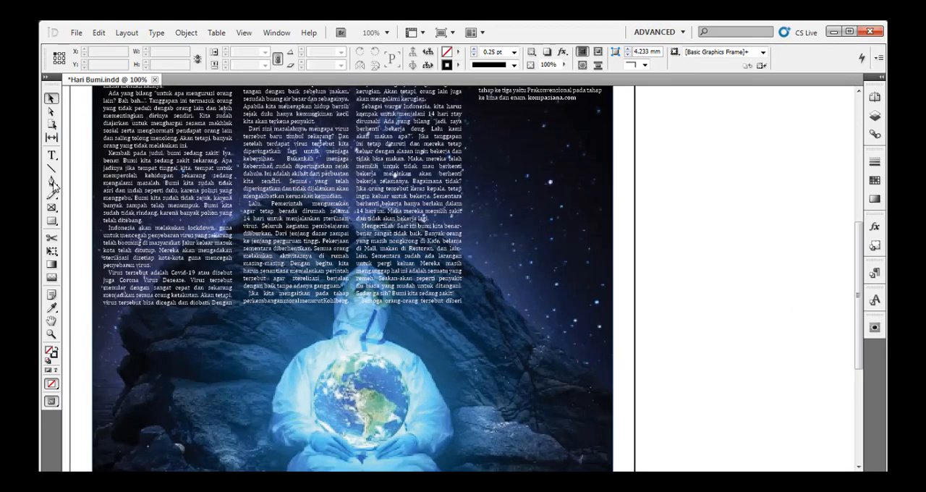
click(52, 182)
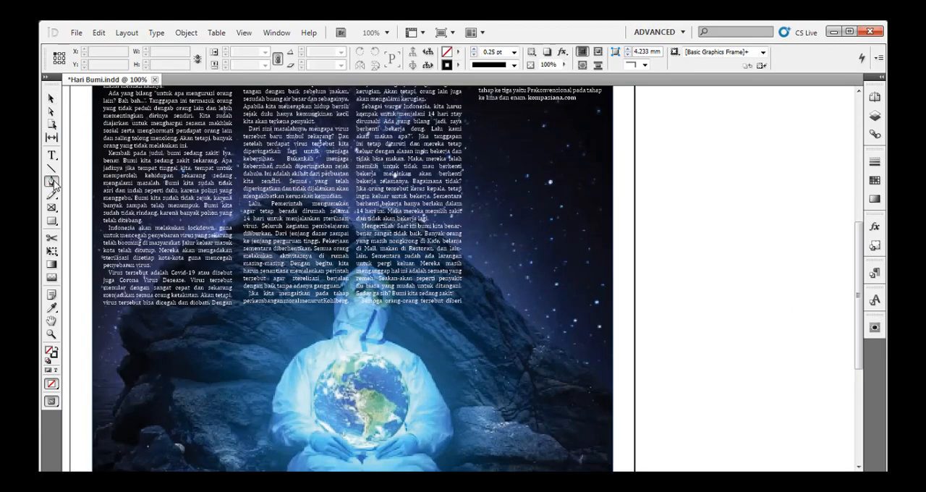
click(117, 328)
drag(132, 304, 304, 191)
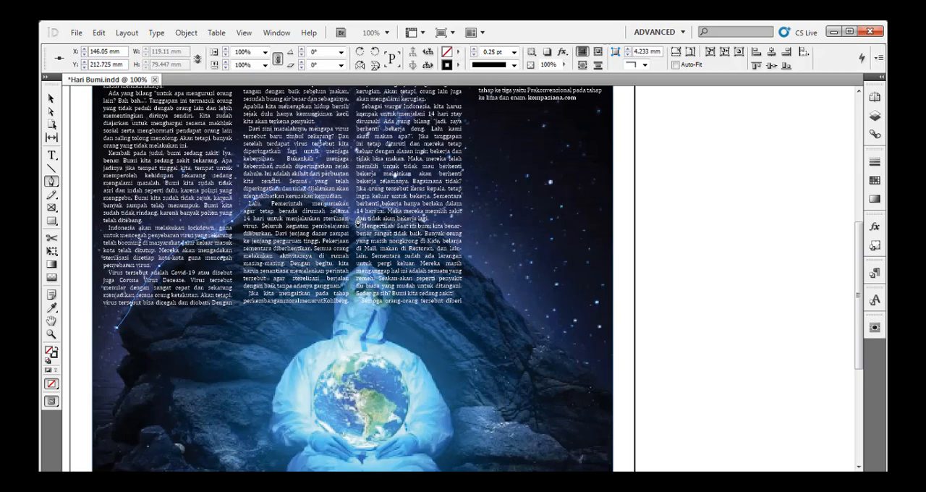
drag(356, 216, 379, 212)
click(405, 215)
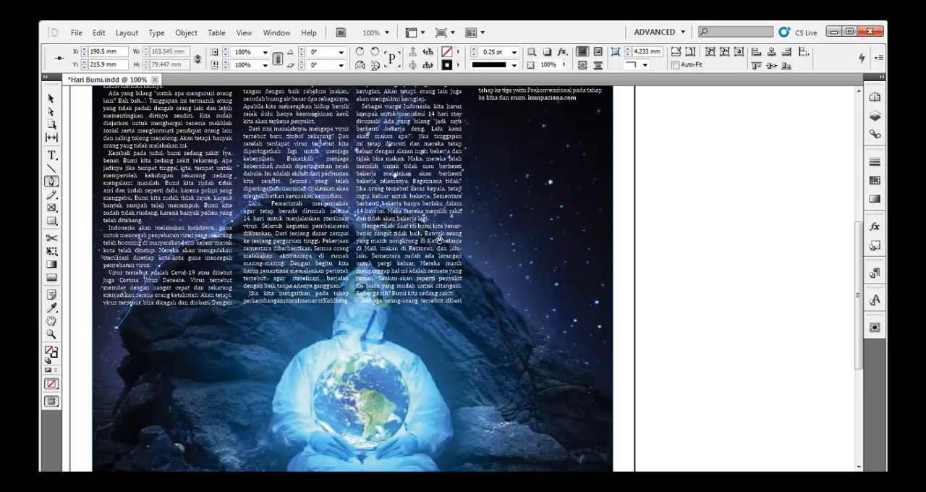
Continue the pen path down the rock's right slope to just beyond the picture's right edge.
click(461, 258)
drag(461, 258, 465, 272)
click(506, 299)
click(535, 328)
click(557, 350)
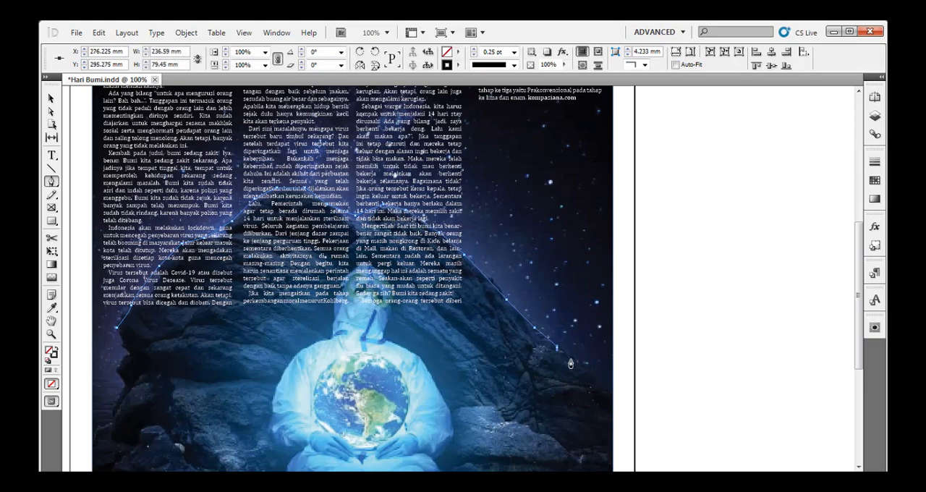
click(585, 366)
click(622, 395)
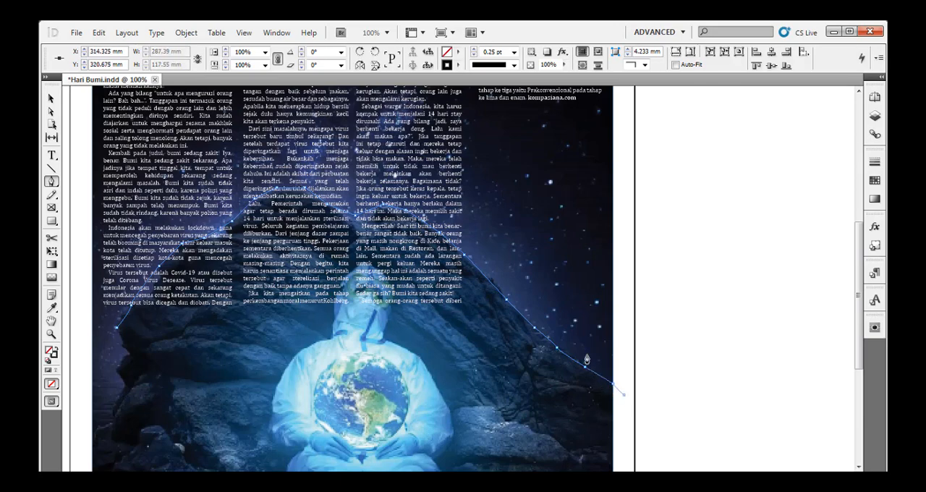
Close the pen path across the figure and the rock's left base, making an outline about 295 × 133 mm.
click(276, 418)
click(137, 417)
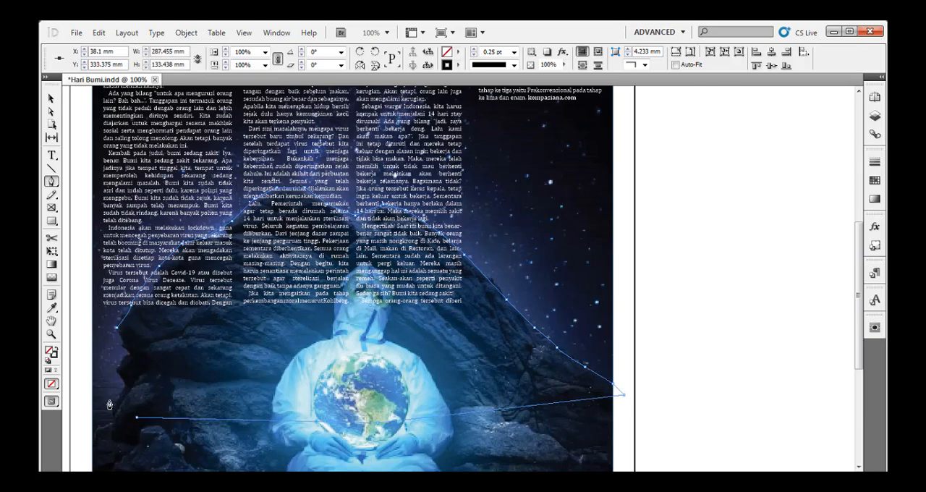
click(103, 385)
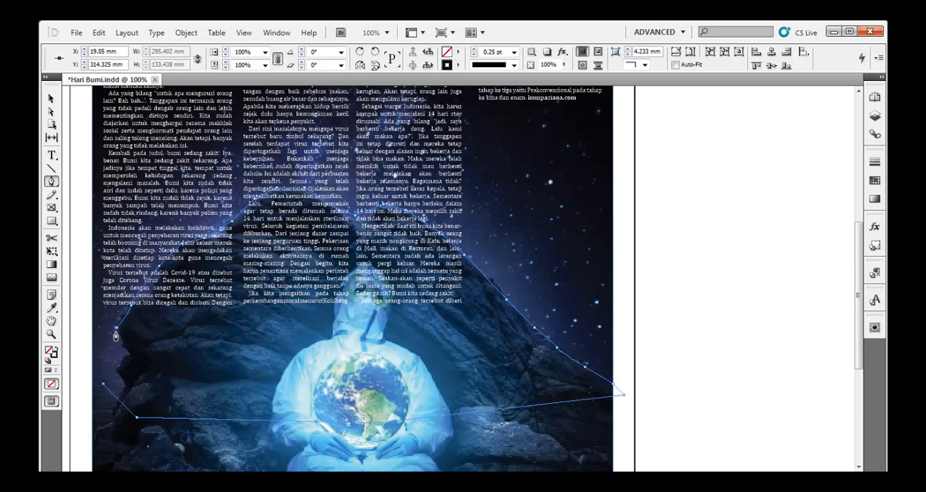
click(116, 328)
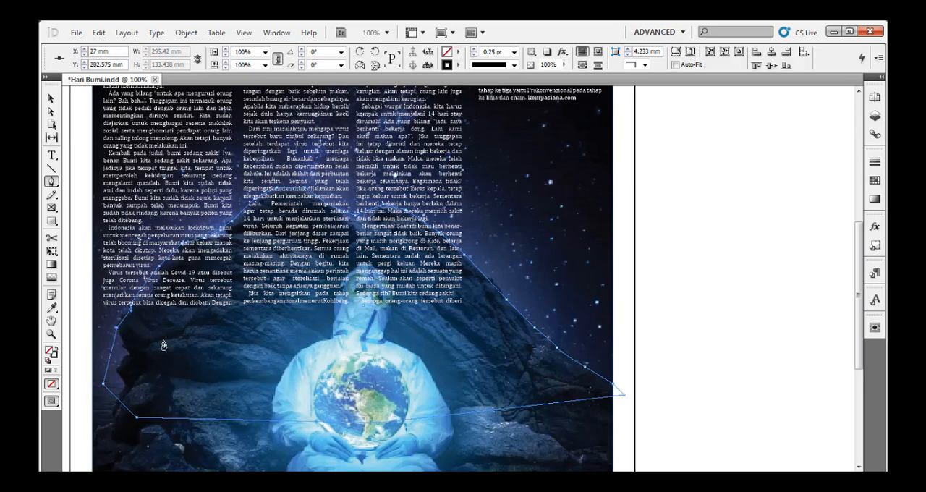
Set the rock outline's stroke to [None] and wrap the article text around its object shape.
click(456, 66)
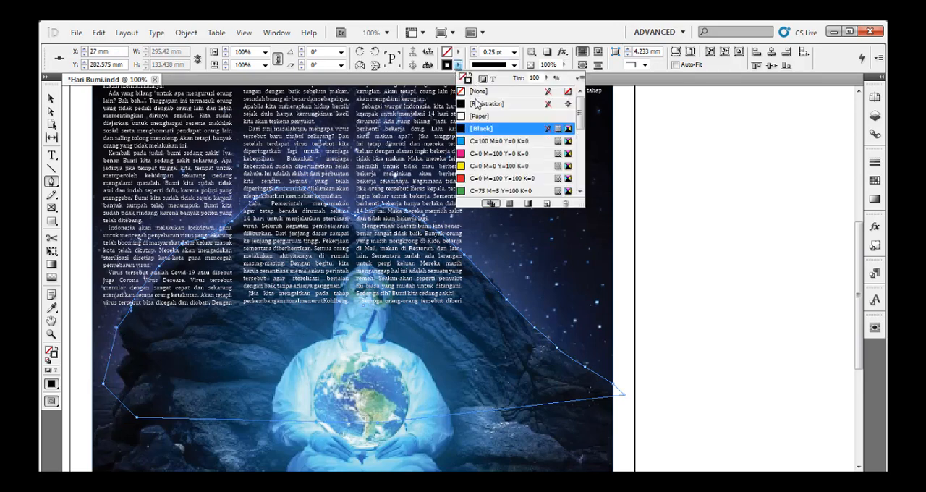
click(477, 92)
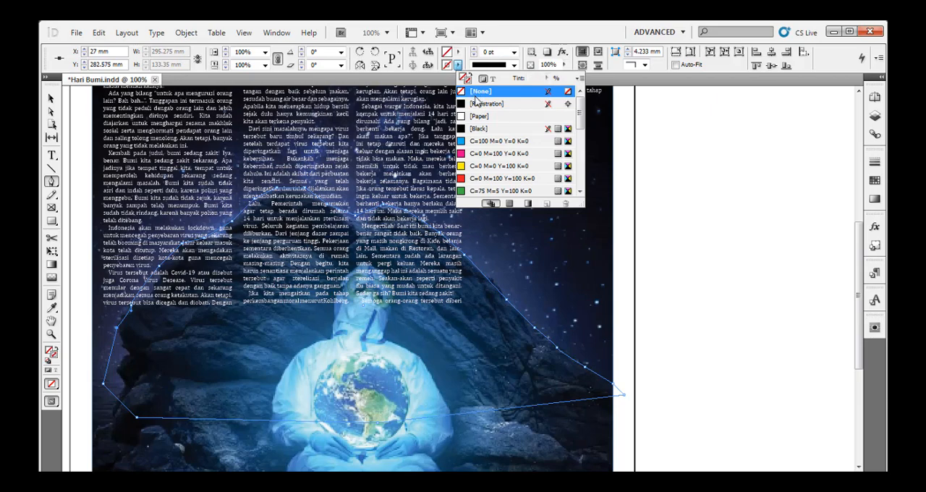
click(875, 327)
click(777, 339)
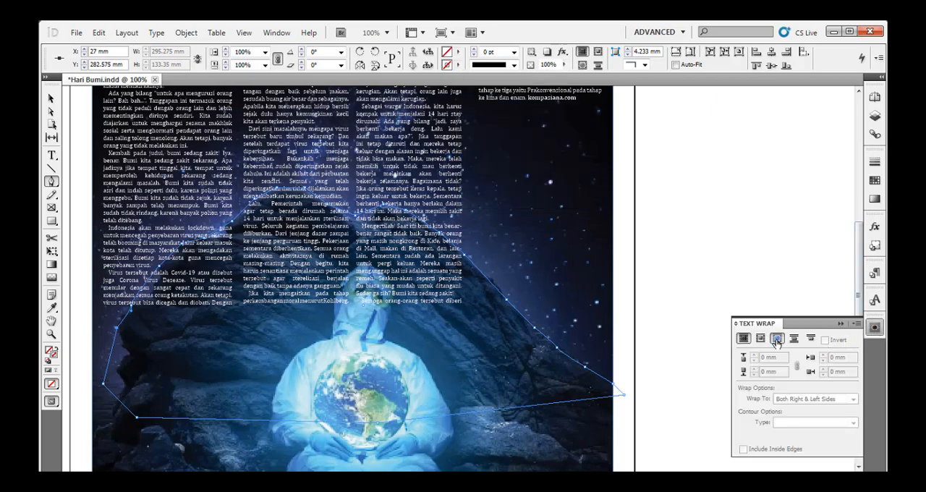
click(777, 339)
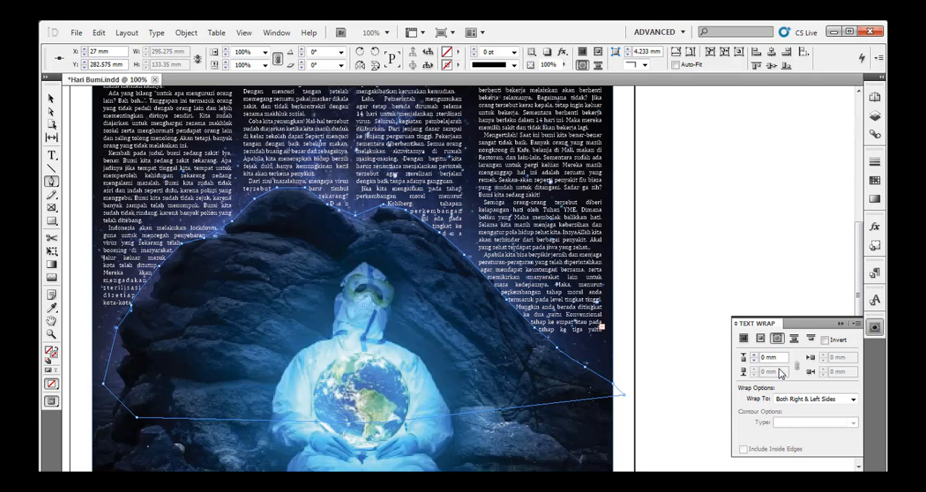
Set the rock outline's text wrap offset to 1 mm and switch to the Selection tool.
drag(781, 359, 742, 364)
text(1)
key(Return)
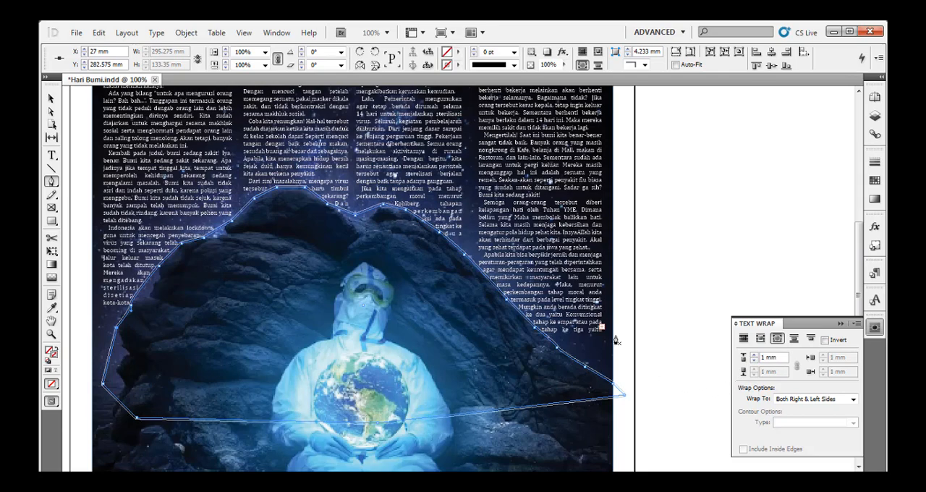
click(51, 99)
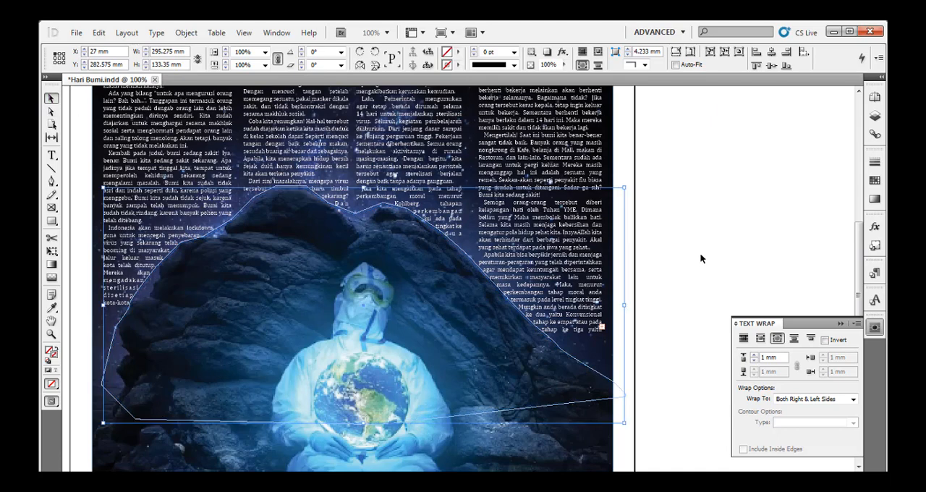
Thread the last column's overset text into a new frame about 105 × 95 mm on the pasteboard beside the page.
click(707, 230)
key(ctrl+minus)
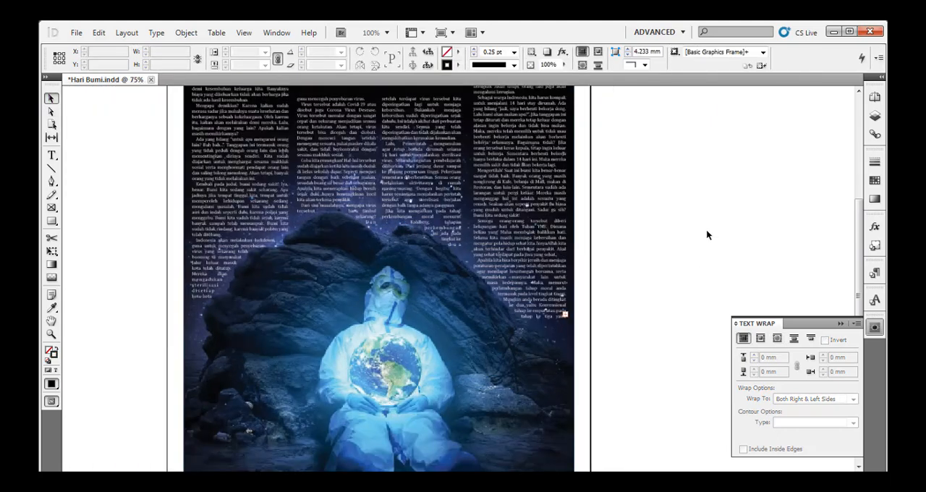
drag(615, 203, 611, 265)
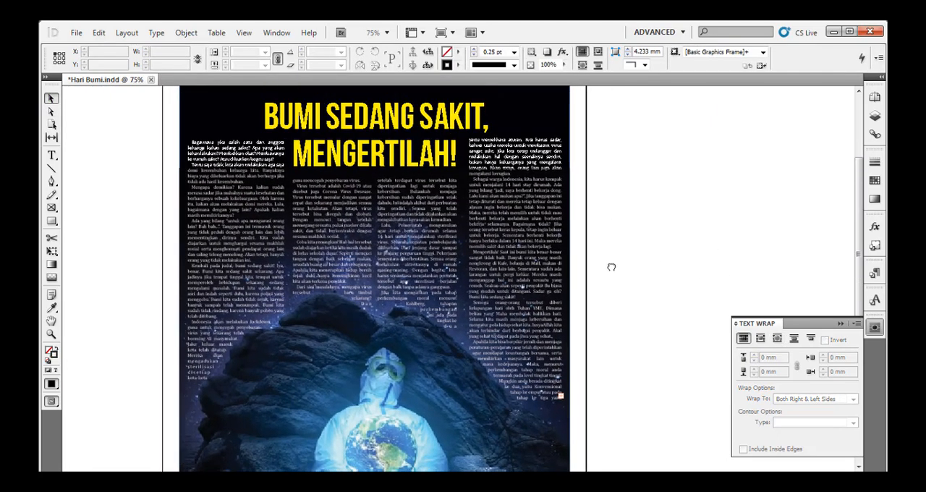
drag(620, 193, 598, 208)
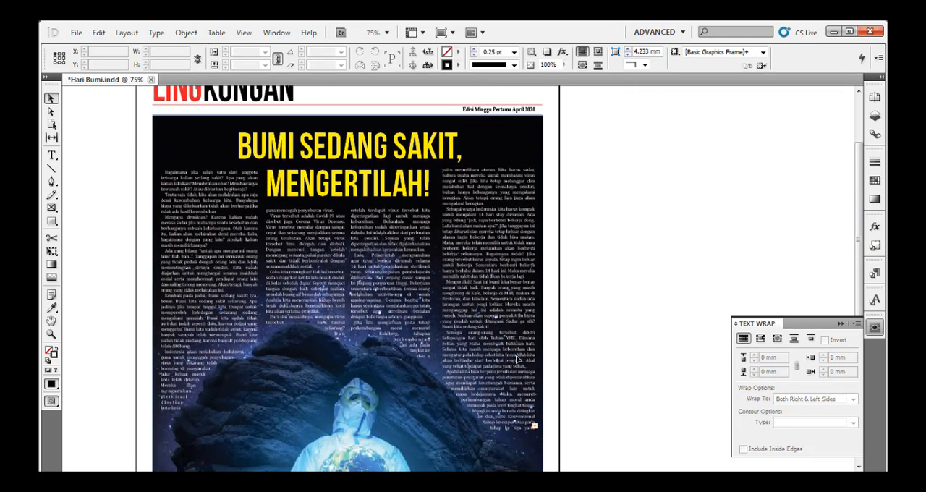
click(535, 427)
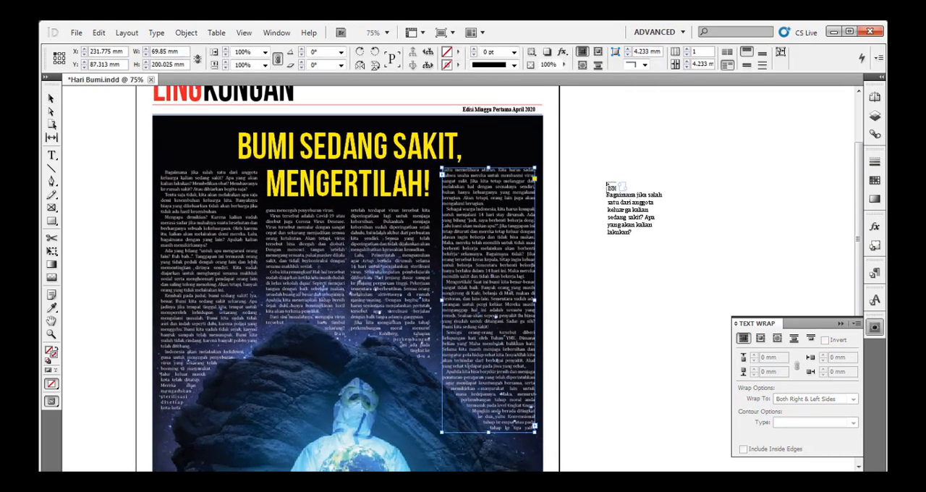
drag(605, 183, 746, 307)
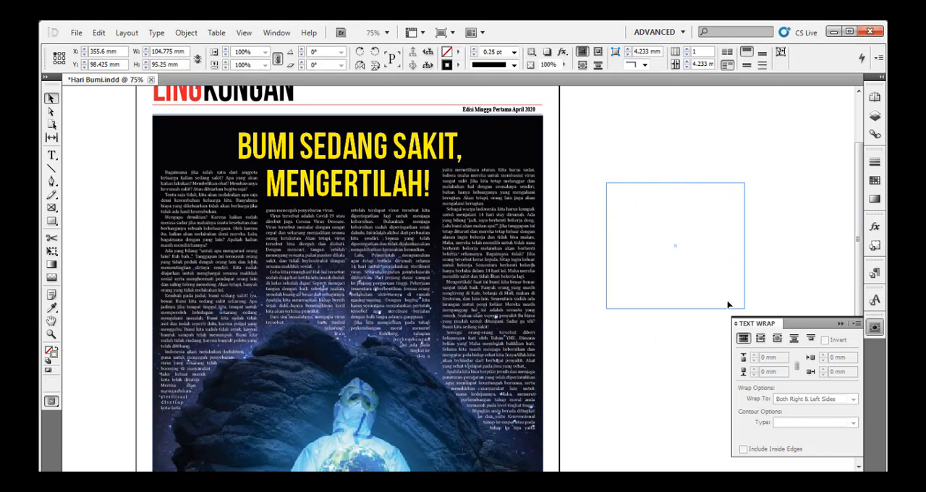
Set the tracking of the paragraph running from the third column into the start of the fourth to -20.
double_click(667, 231)
key(ctrl+a)
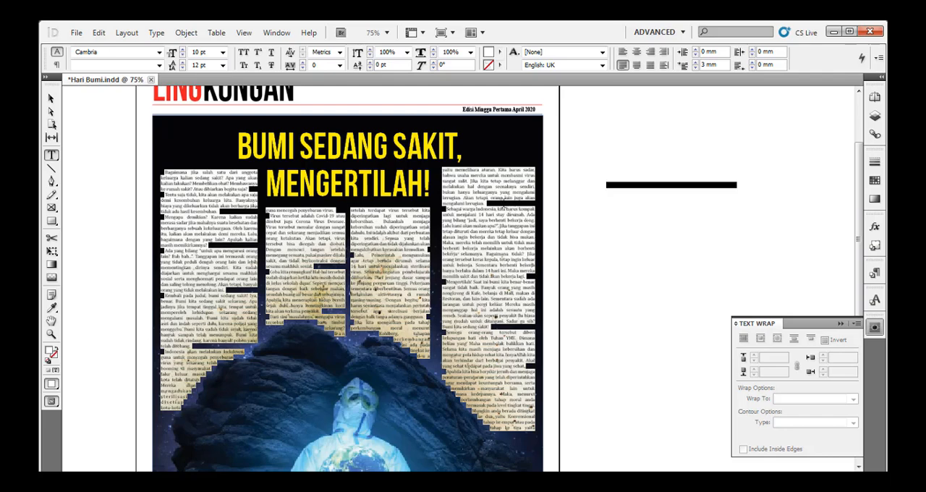
click(510, 204)
key(ctrl+shift+Up)
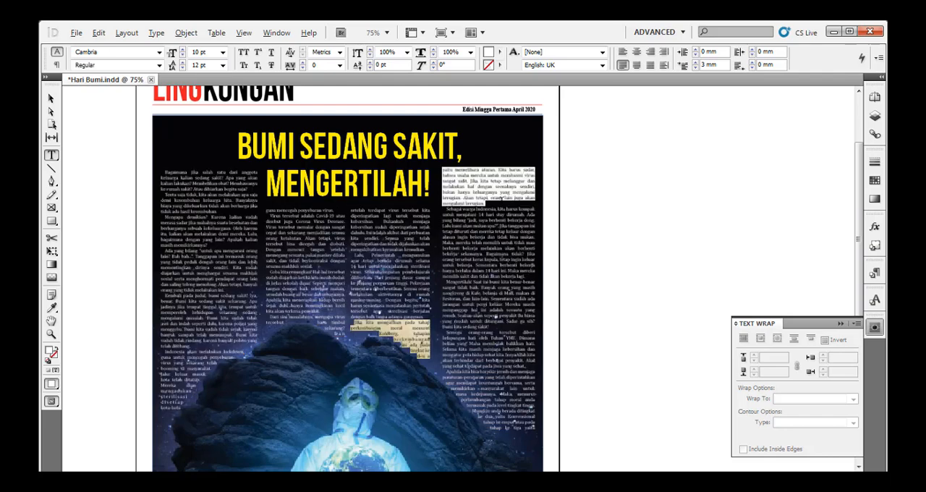
key(alt+Left)
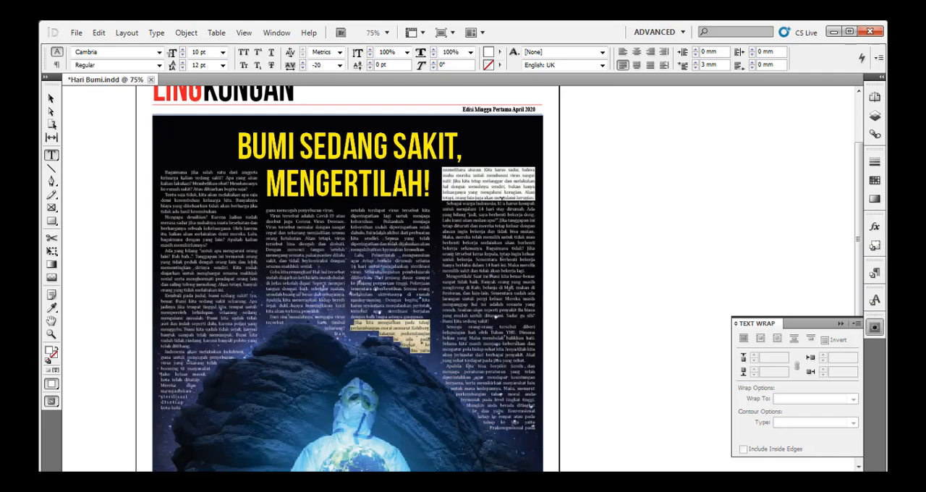
Tighten the tracking of the first column's paragraph beginning "Kembali pada judul" by one increment.
click(501, 203)
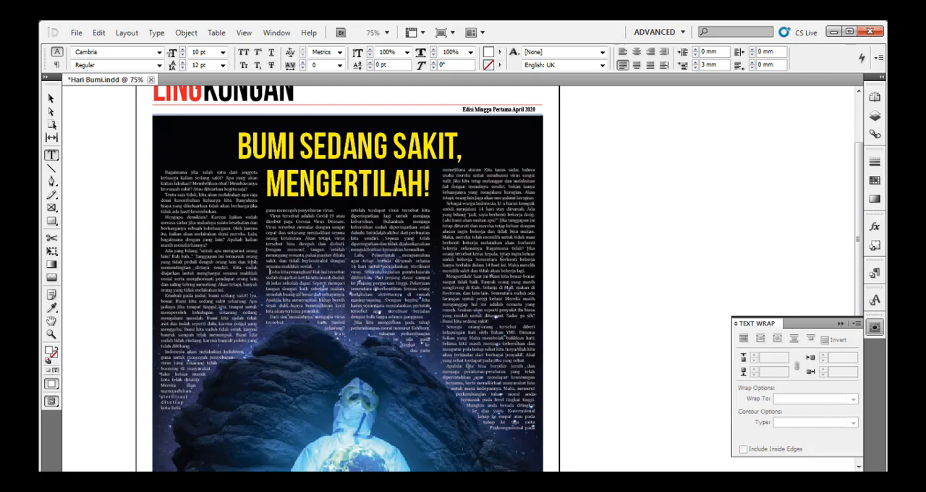
key(ctrl+shift+Down)
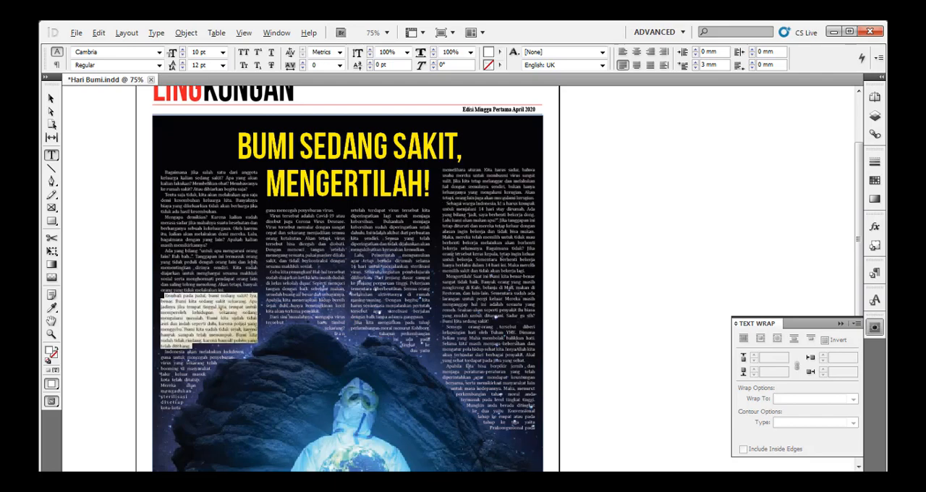
key(alt+Left)
Try a tracking of -40 on the closing "Apabila kita" paragraph, then restore it to 0.
click(164, 346)
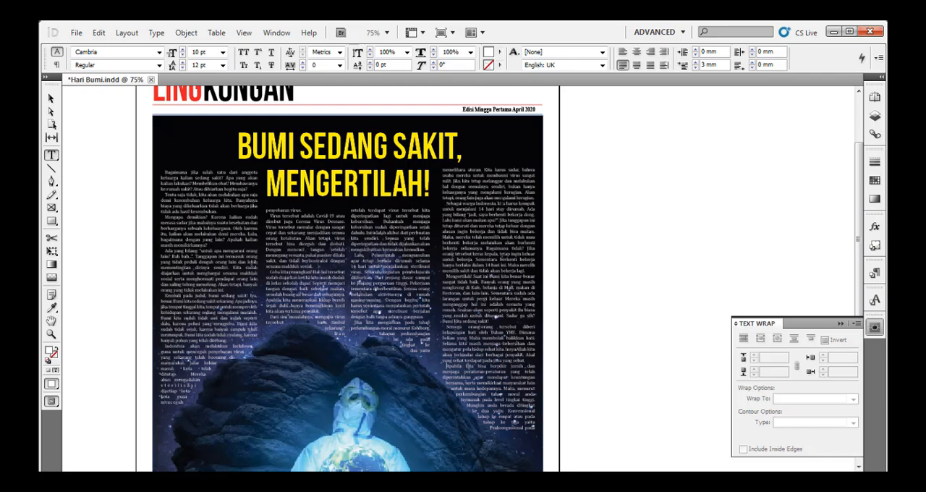
key(ctrl+shift+Down)
key(alt+Left)
key(alt+Left)
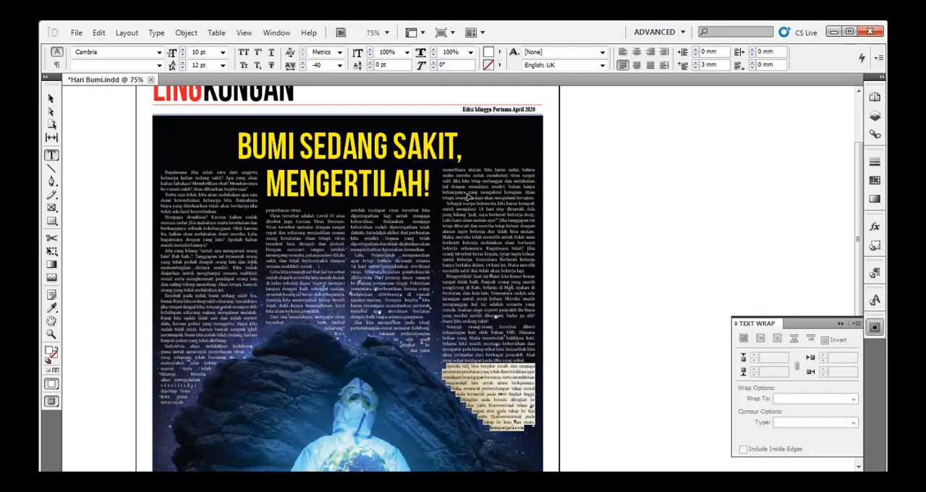
key(alt+Right)
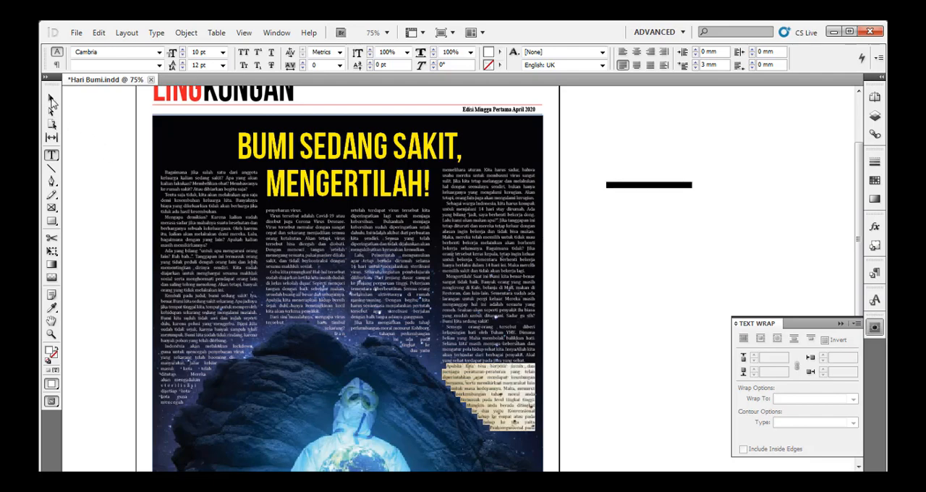
Extend the fourth column's text frame downward to a height of about 217 mm.
click(52, 98)
key(ctrl+2)
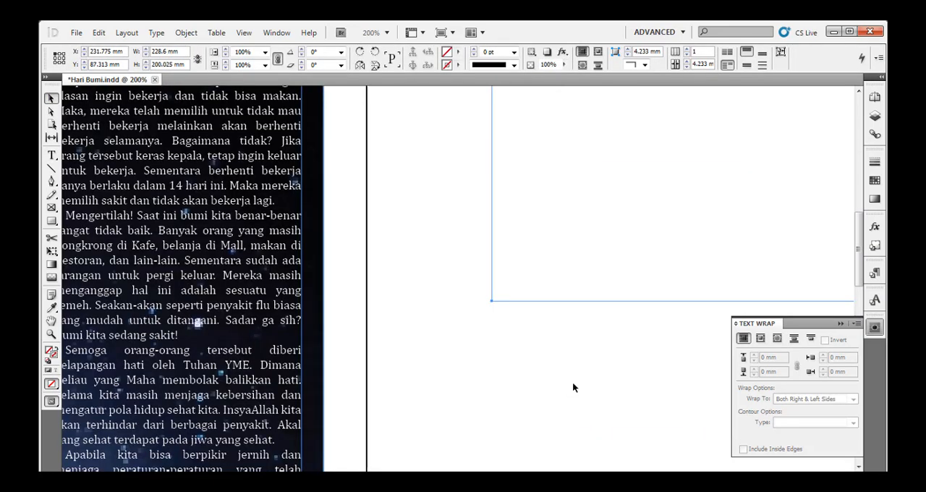
drag(532, 396, 625, 135)
drag(568, 275, 617, 161)
click(613, 337)
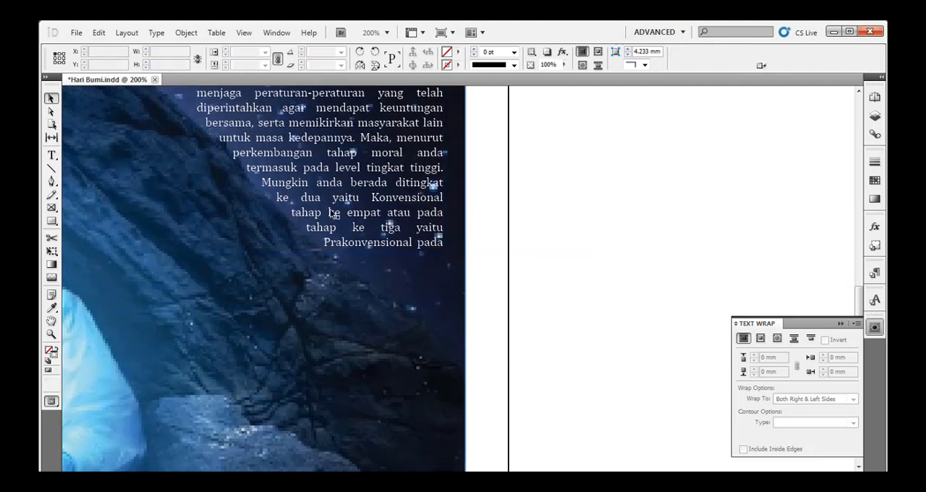
click(335, 216)
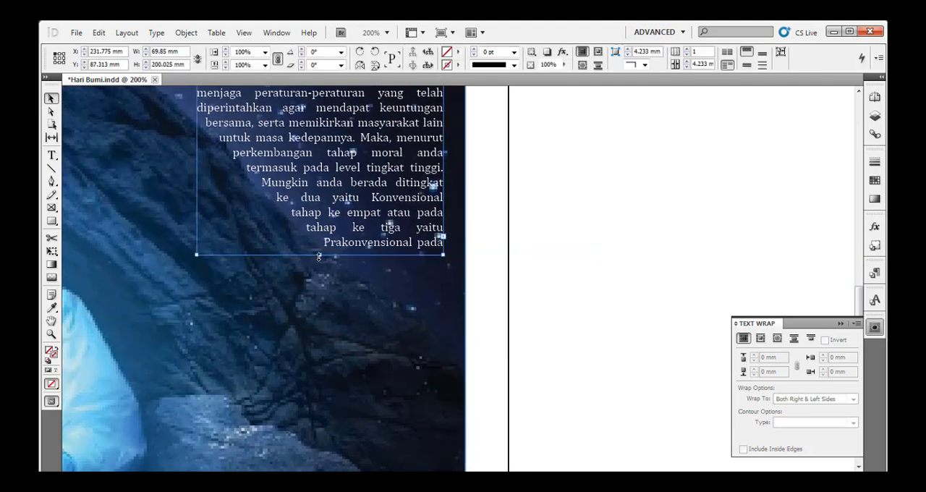
drag(319, 256, 322, 313)
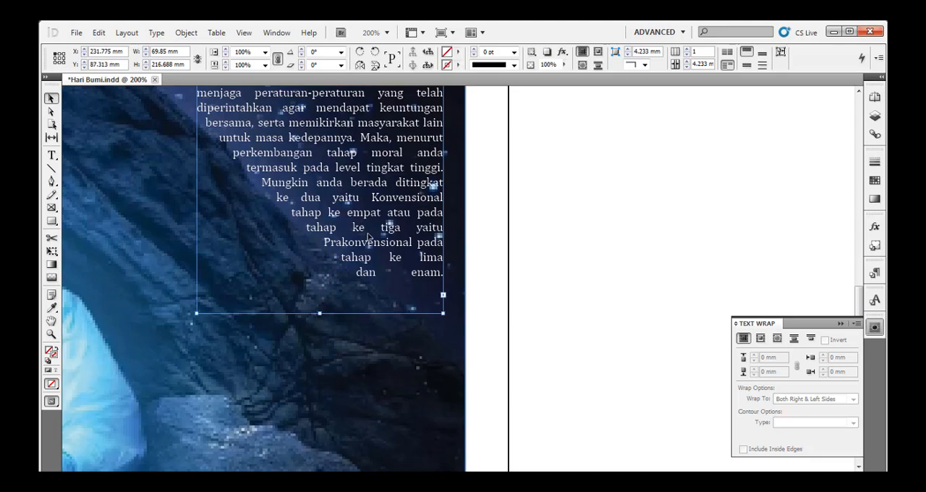
Set the tracking of the closing paragraph beginning "Apabila kita" to -20, including its source credit.
double_click(399, 233)
key(ctrl+Up)
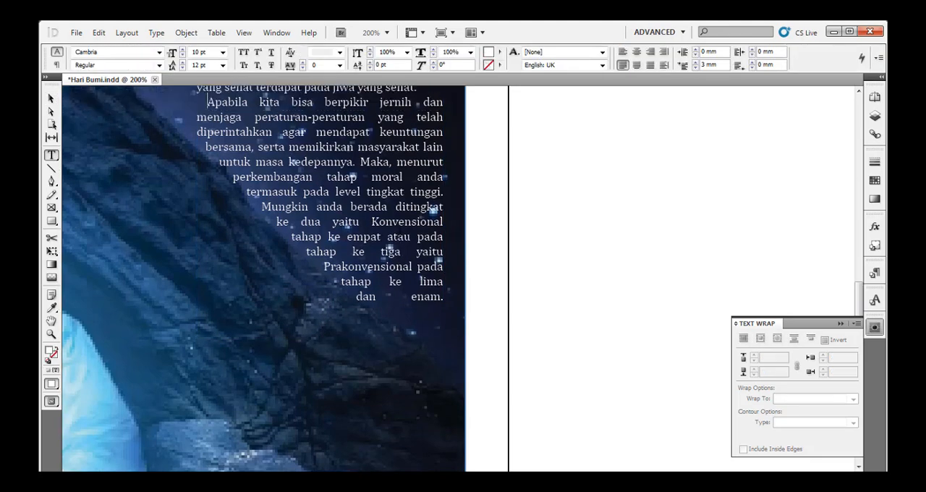
key(ctrl+shift+End)
key(alt+Left)
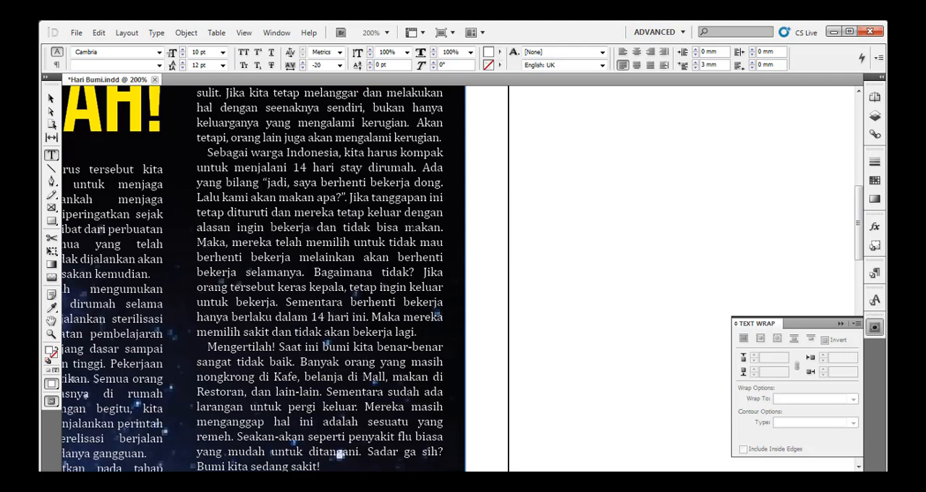
scroll(289, 278, down, 10)
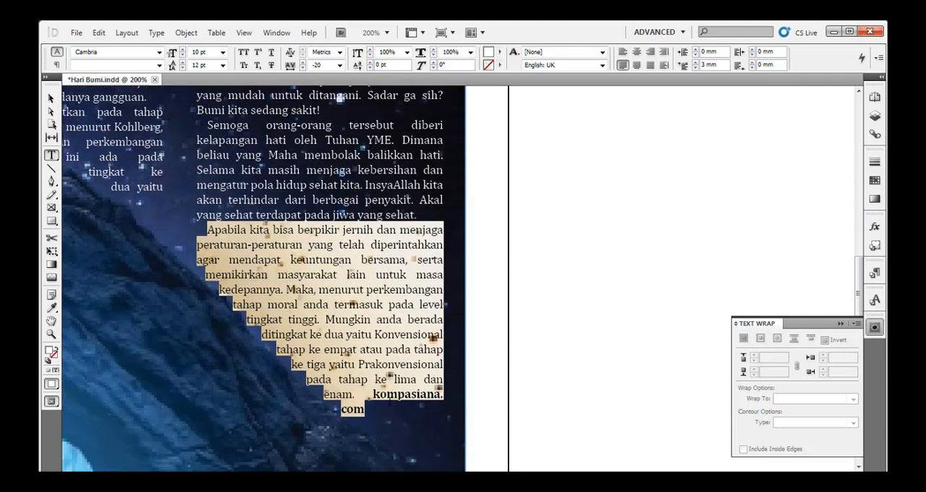
Format the kompasiana.com credit at the end of the article as bold italic and switch to the Selection tool.
click(390, 406)
drag(374, 395, 405, 409)
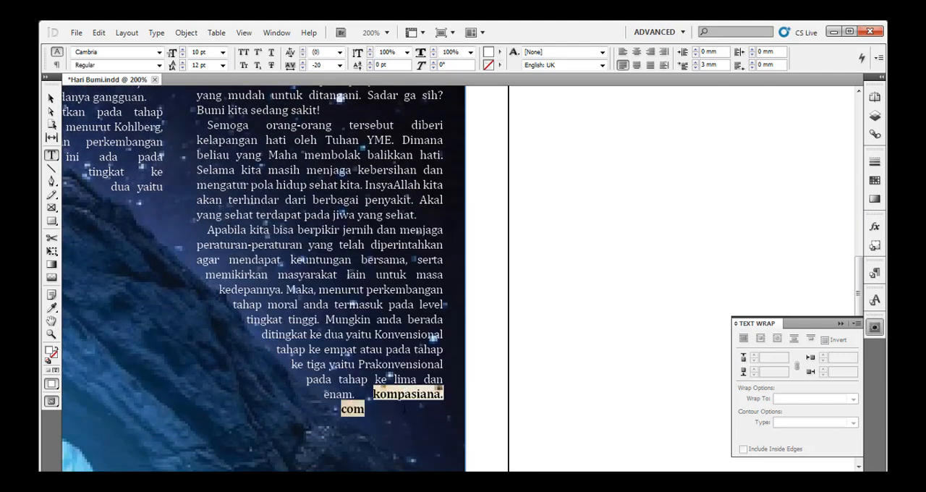
key(ctrl+shift+y)
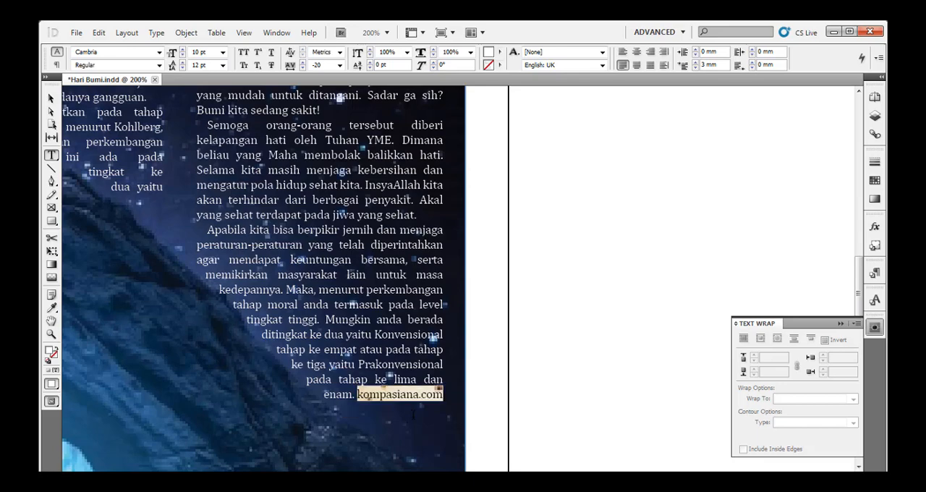
key(ctrl+shift+b)
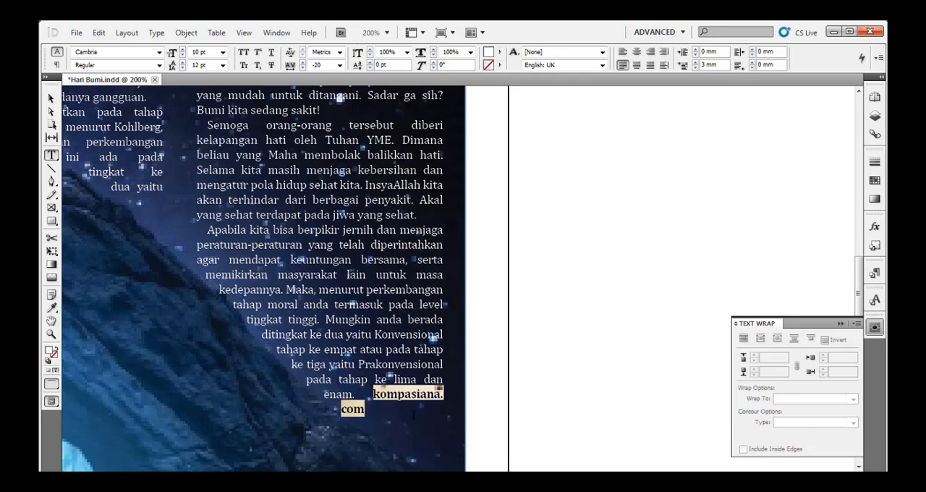
key(ctrl+shift+i)
click(374, 334)
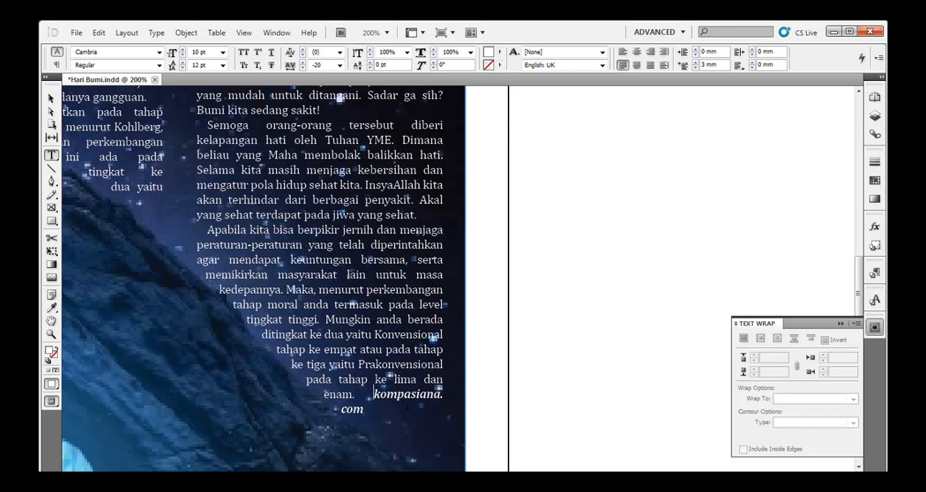
key(BackSpace)
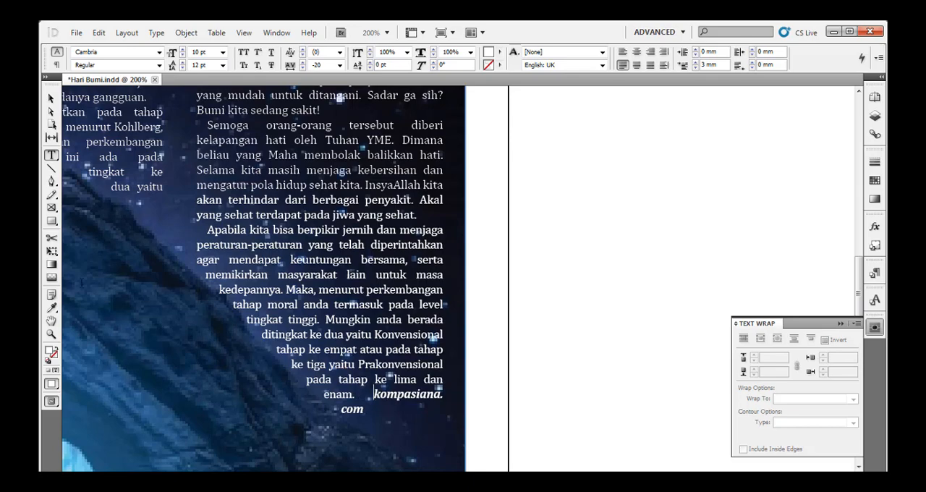
click(51, 98)
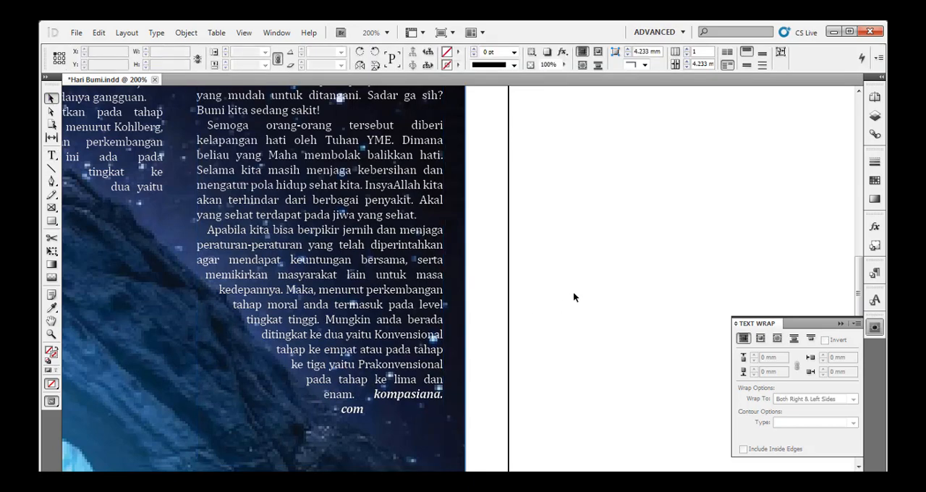
Check the whole page layout, toggling the screen mode, and inspect the headline and wrapped columns up close.
key(ctrl+0)
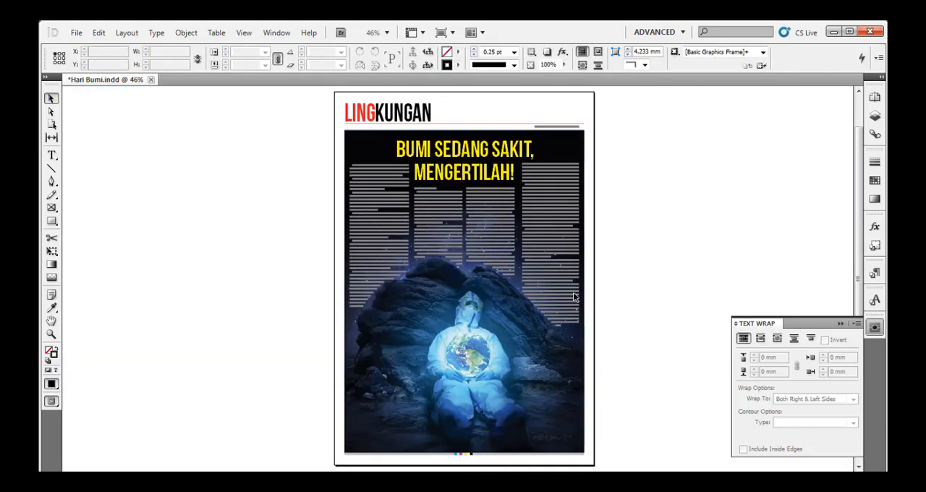
key(w)
key(w)
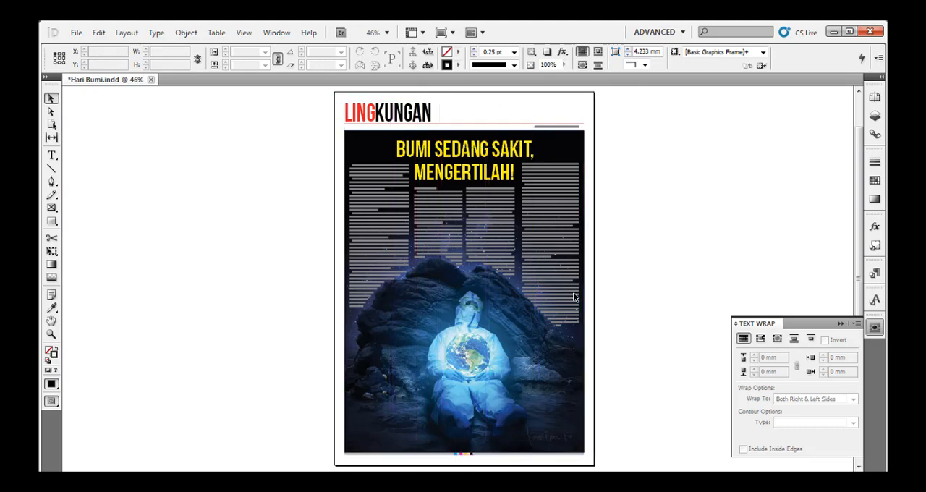
key(ctrl+equal)
key(ctrl+equal)
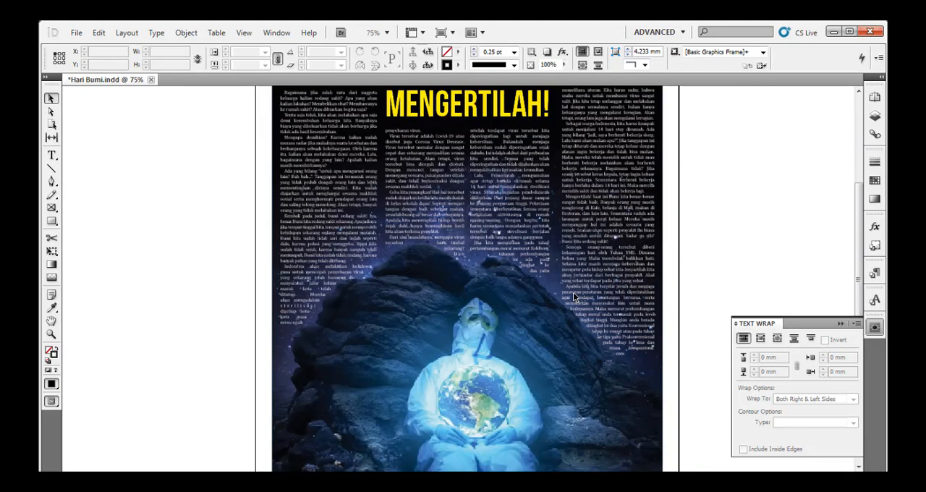
drag(502, 168, 434, 279)
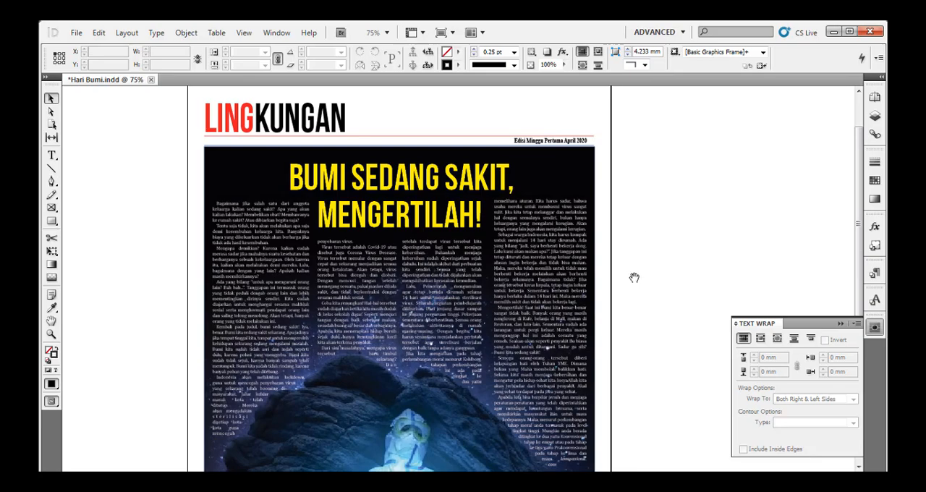
scroll(635, 274, down, 1)
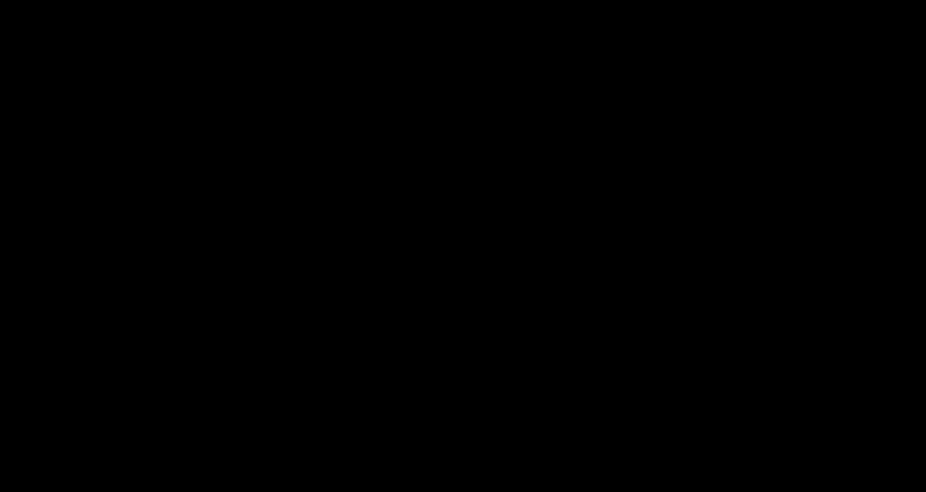